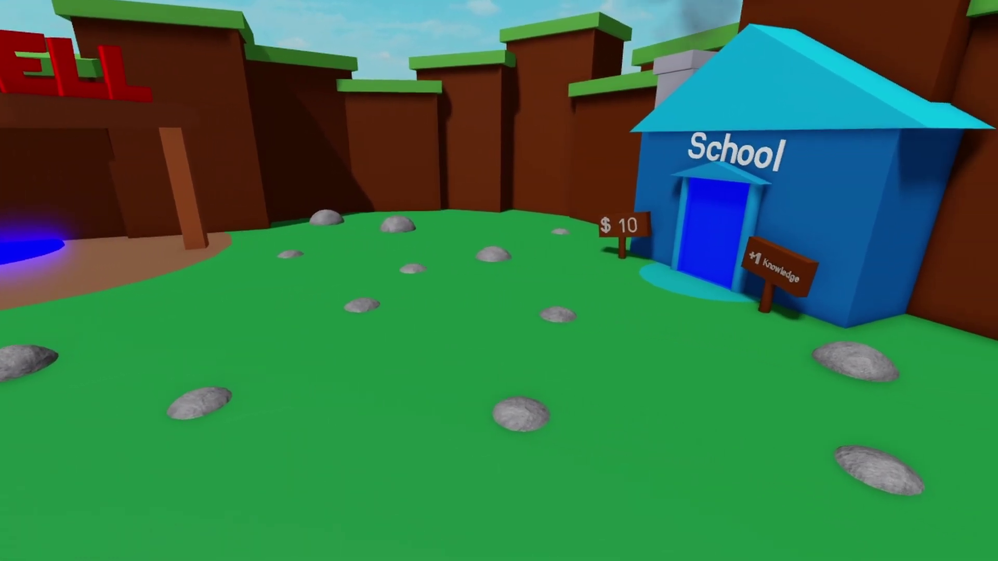
{"action": "key", "text": "Right"}
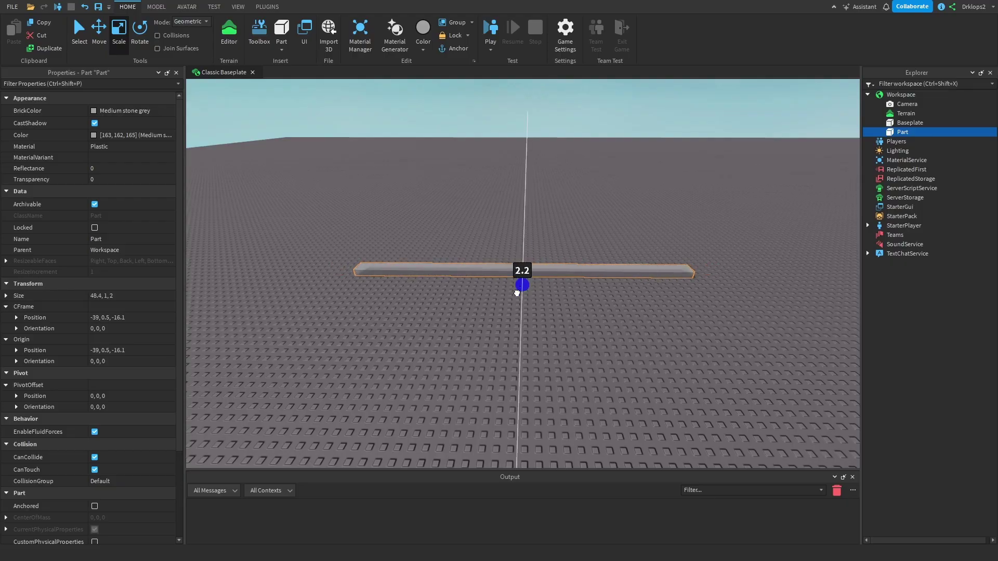
Step: Scale the new part into a broad flat plate, about 186×1×218
{"action": "left_click_drag", "start_coordinate": [517, 294], "coordinate": [591, 401]}
{"action": "right_click_drag", "start_coordinate": [590, 401], "coordinate": [592, 388]}
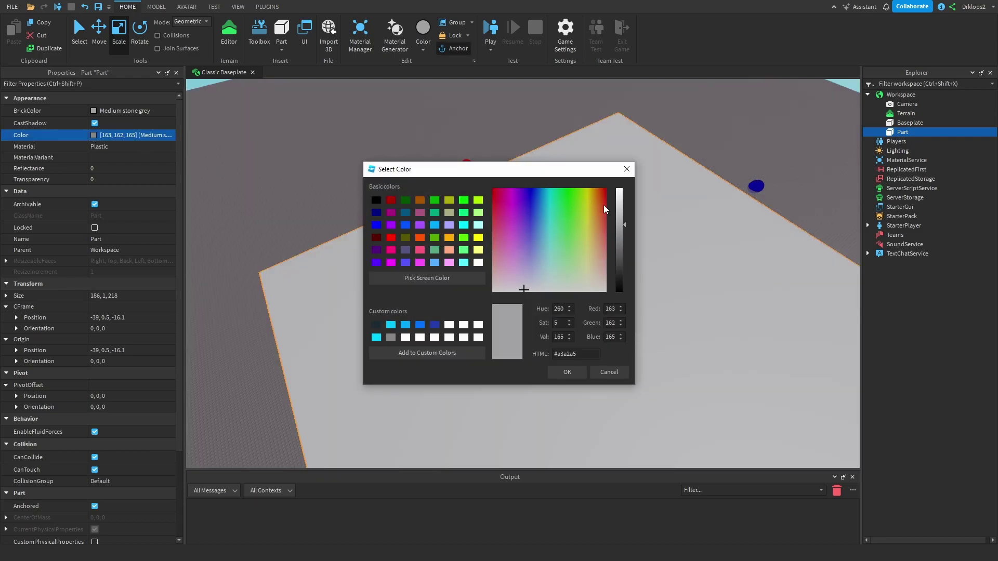
Step: Colour the plate Shamrock green and give it Grass material
{"action": "left_click", "coordinate": [562, 226]}
{"action": "left_click_drag", "start_coordinate": [566, 231], "coordinate": [566, 227]}
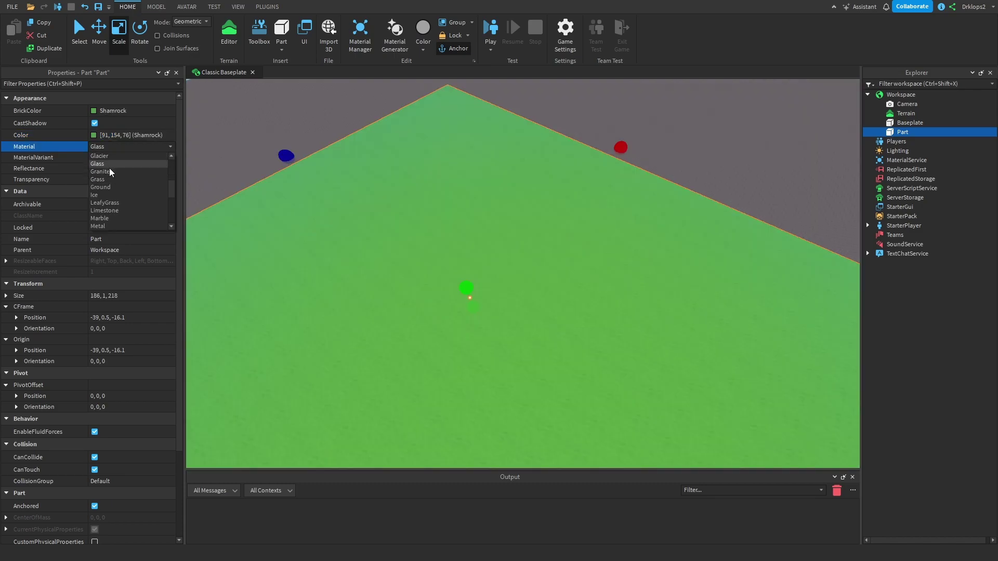
{"action": "left_click", "coordinate": [110, 179]}
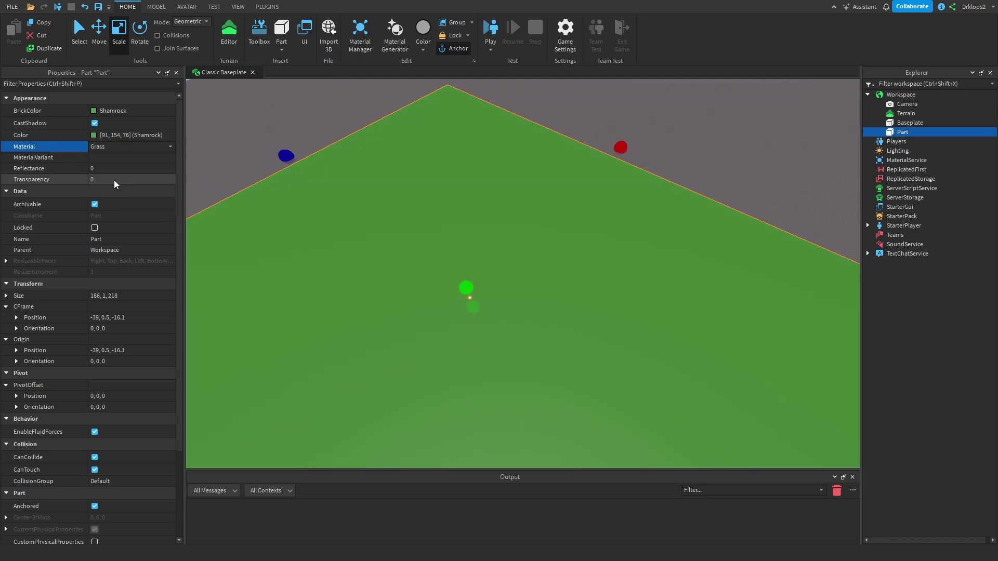
{"action": "left_click", "coordinate": [277, 120]}
{"action": "scroll", "coordinate": [392, 201], "scroll_direction": "up", "scroll_amount": 5}
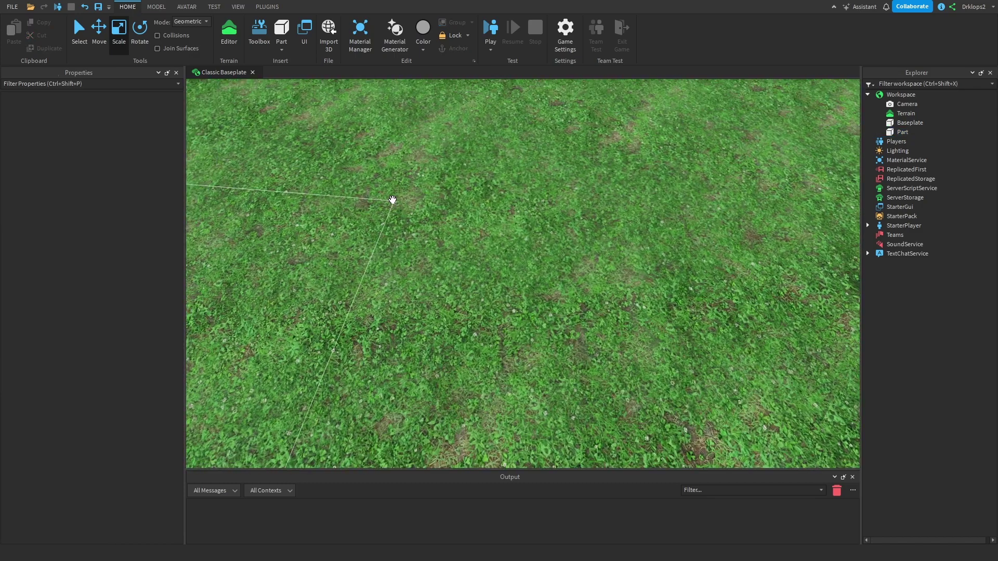
{"action": "scroll", "coordinate": [392, 200], "scroll_direction": "down", "scroll_amount": 10}
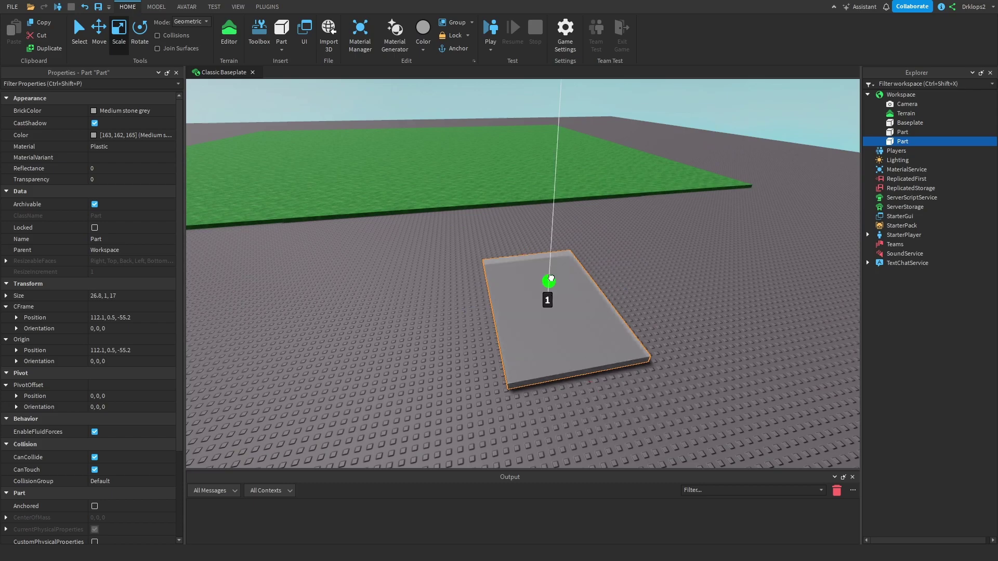
Step: Scale the new part into a tall, narrow block about 14 studs deep
{"action": "left_click_drag", "start_coordinate": [548, 279], "coordinate": [535, 225]}
{"action": "right_click_drag", "start_coordinate": [535, 225], "coordinate": [552, 225]}
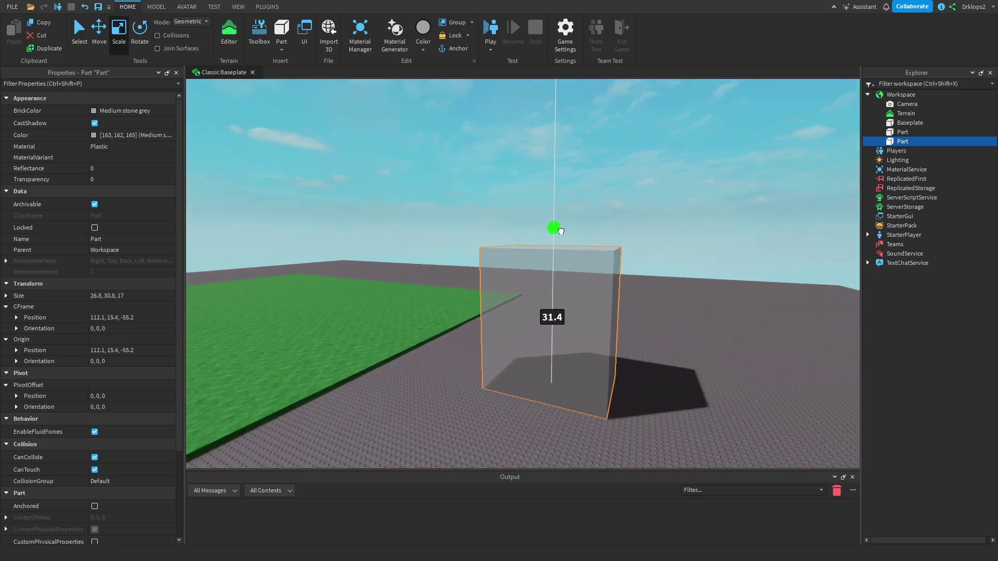
{"action": "scroll", "coordinate": [595, 307], "scroll_direction": "up", "scroll_amount": 3}
{"action": "left_click", "coordinate": [596, 307]}
{"action": "left_click_drag", "start_coordinate": [475, 281], "coordinate": [488, 281]}
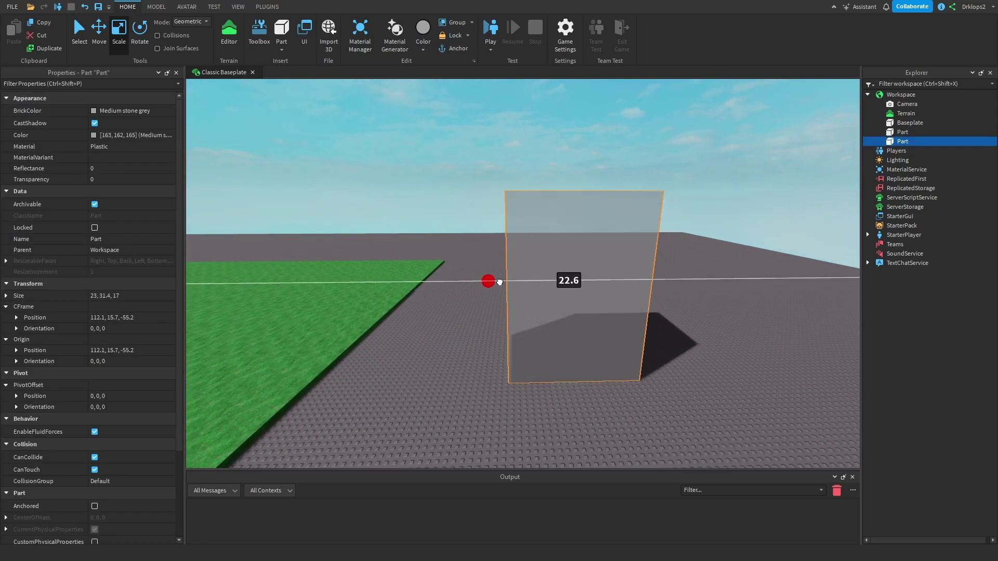
{"action": "right_click_drag", "start_coordinate": [530, 312], "coordinate": [552, 279]}
{"action": "left_click_drag", "start_coordinate": [551, 280], "coordinate": [521, 290]}
{"action": "left_click", "coordinate": [522, 290]}
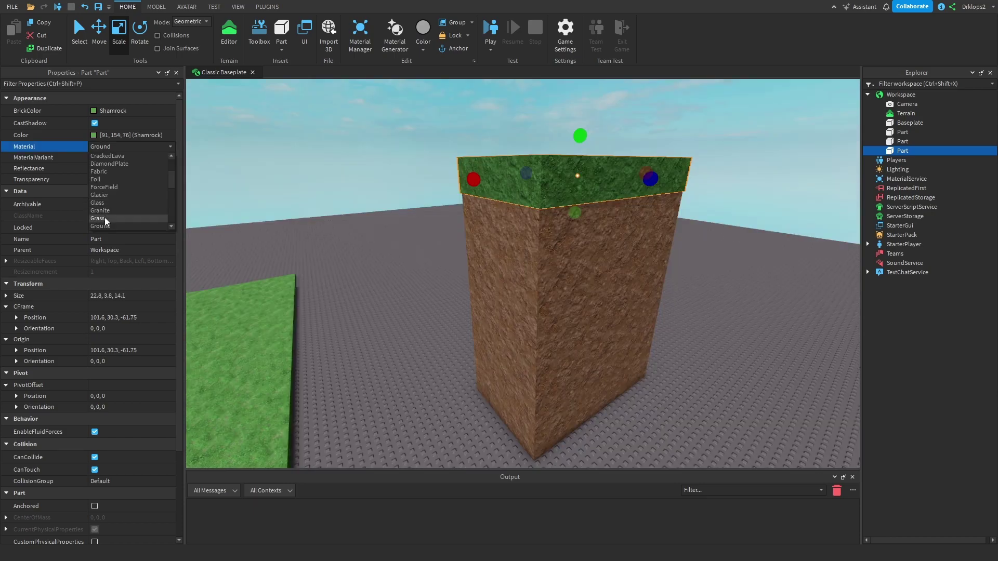
Step: Give the thickened top slab Grass material and a colour, then union the grass pieces together
{"action": "left_click", "coordinate": [318, 251]}
{"action": "scroll", "coordinate": [333, 251], "scroll_direction": "down", "scroll_amount": 3}
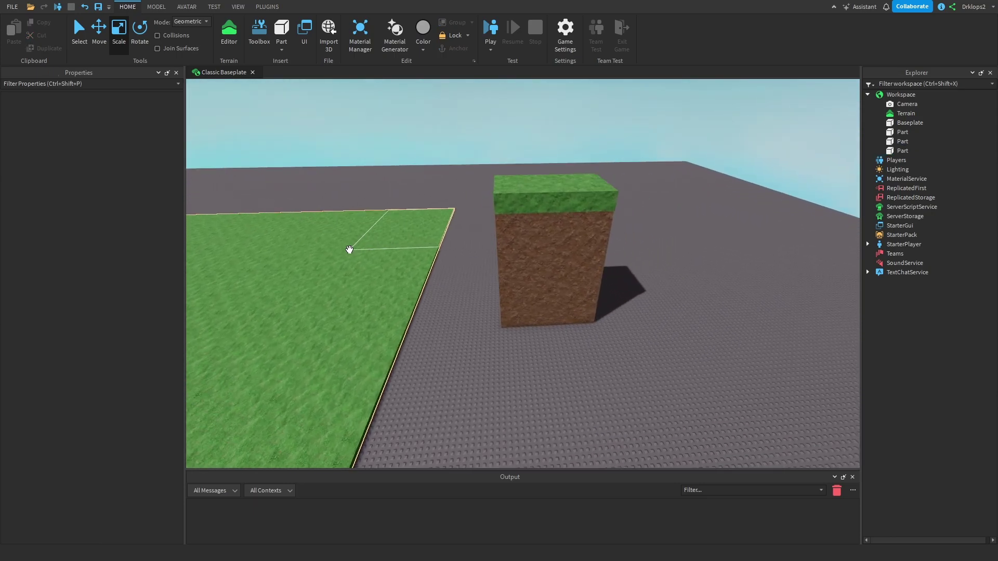
{"action": "left_click_drag", "start_coordinate": [603, 229], "coordinate": [603, 209]}
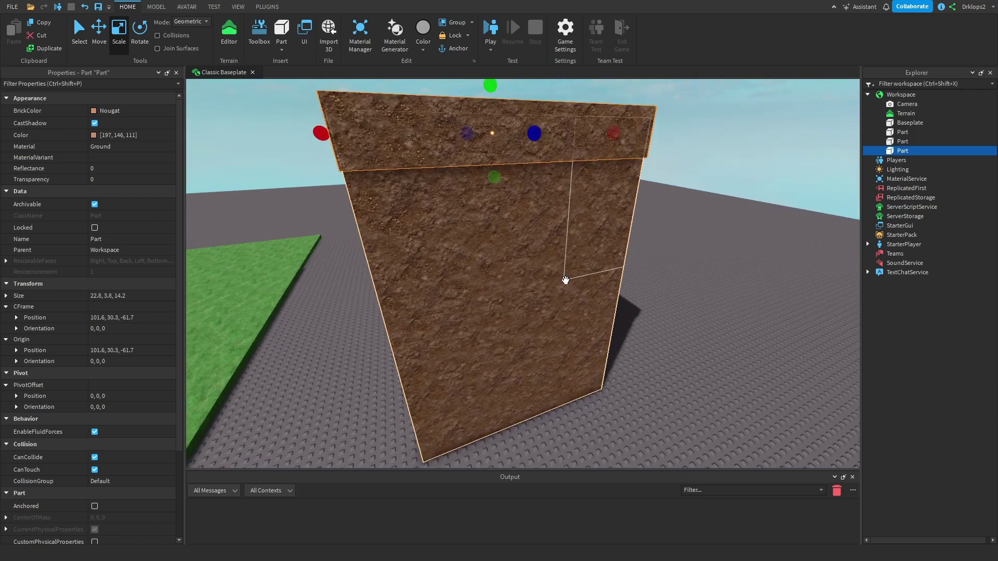
{"action": "scroll", "coordinate": [563, 280], "scroll_direction": "down", "scroll_amount": 3}
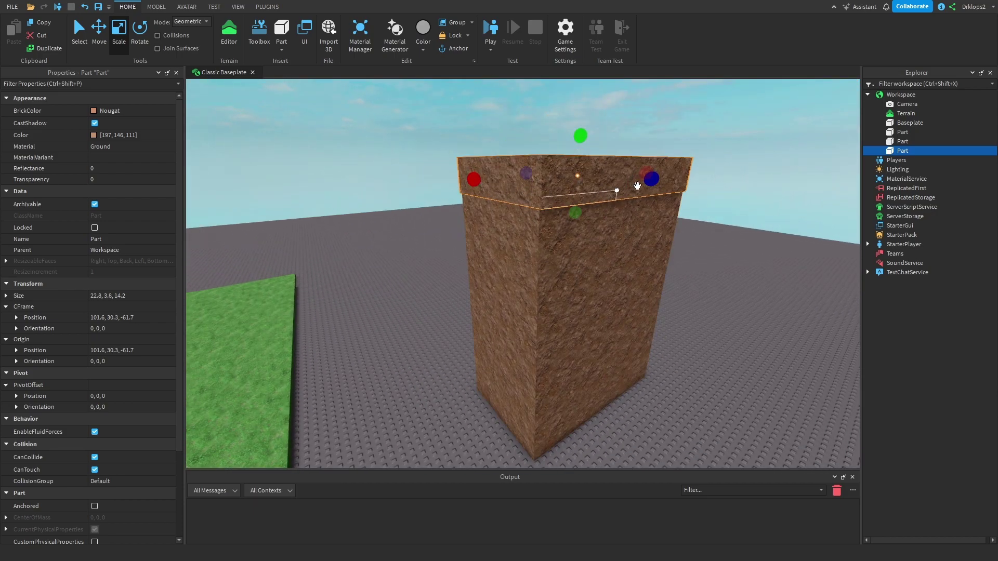
{"action": "left_click", "coordinate": [94, 135]}
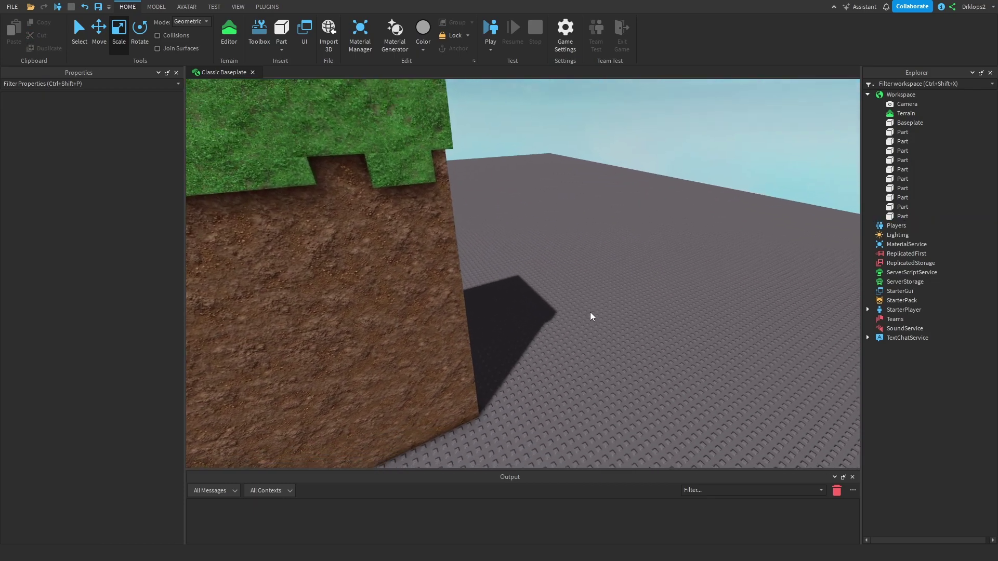
{"action": "right_click_drag", "start_coordinate": [591, 314], "coordinate": [590, 314]}
{"action": "left_click_drag", "start_coordinate": [508, 251], "coordinate": [609, 301]}
{"action": "scroll", "coordinate": [609, 301], "scroll_direction": "up", "scroll_amount": 5}
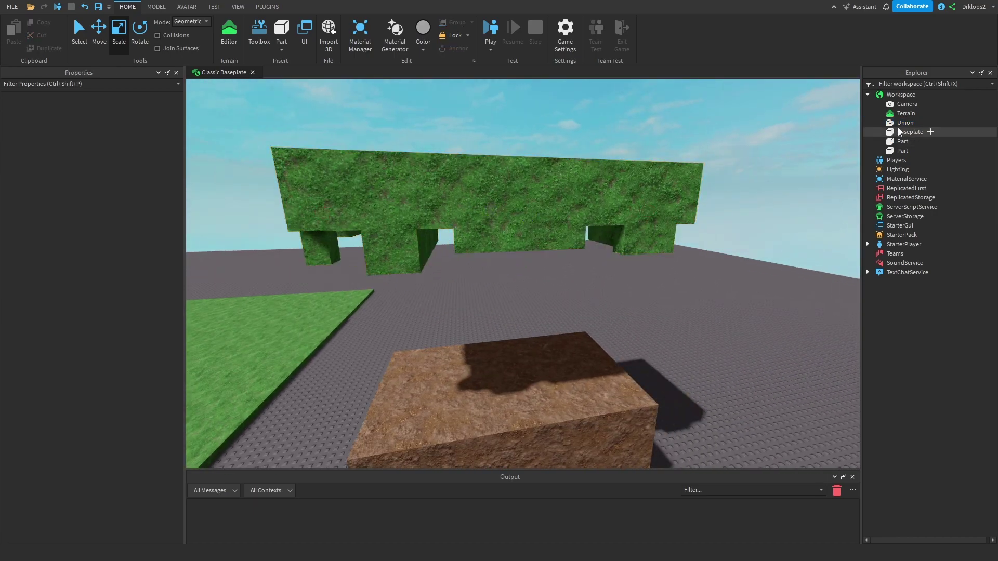
Step: Bring up the grass union's Explorer options to group it as a Model
{"action": "right_click", "coordinate": [903, 123]}
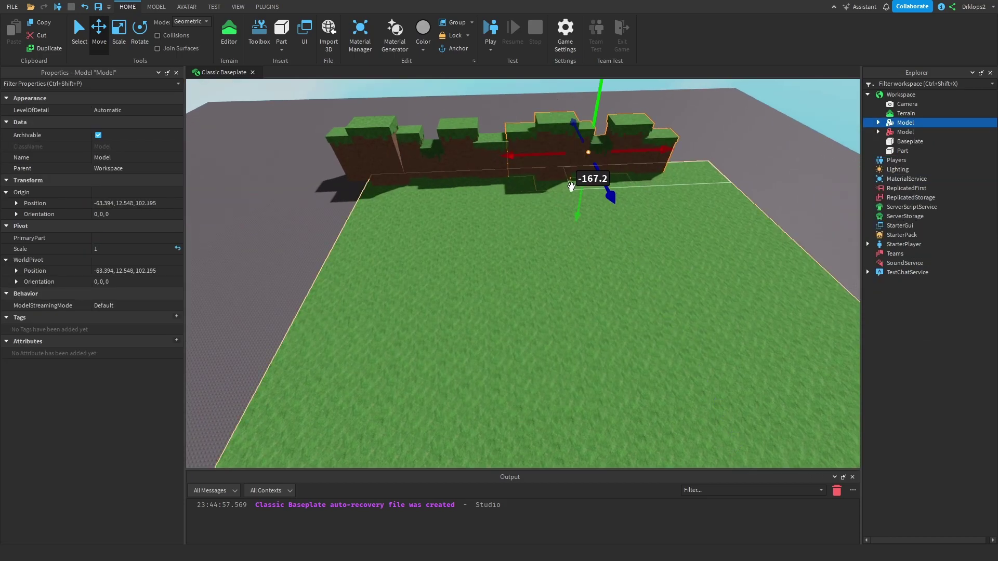
Step: Lower the cliff model, then turn the copied walls 180° and set them into place
{"action": "left_click_drag", "start_coordinate": [578, 180], "coordinate": [635, 232]}
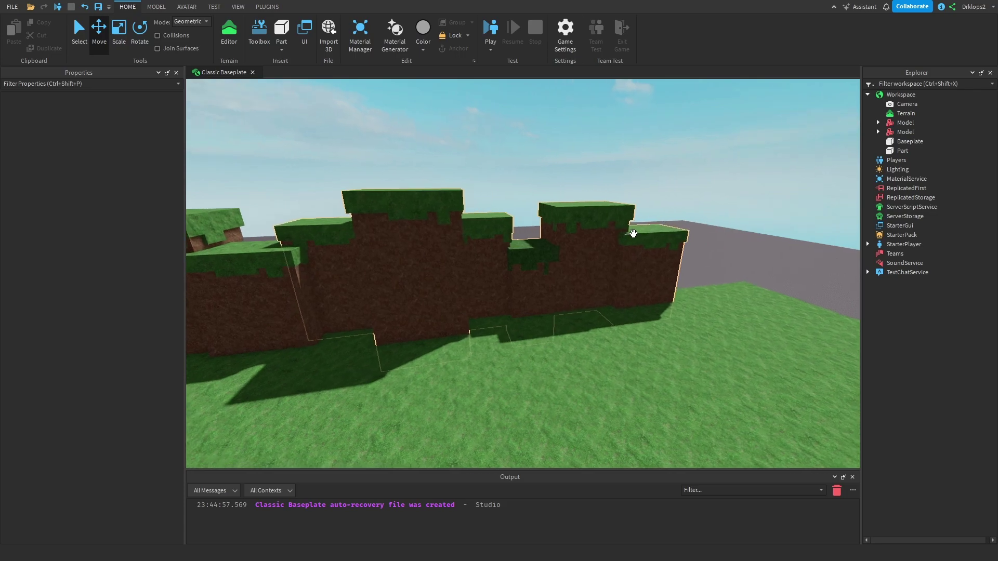
{"action": "scroll", "coordinate": [633, 233], "scroll_direction": "down", "scroll_amount": 10}
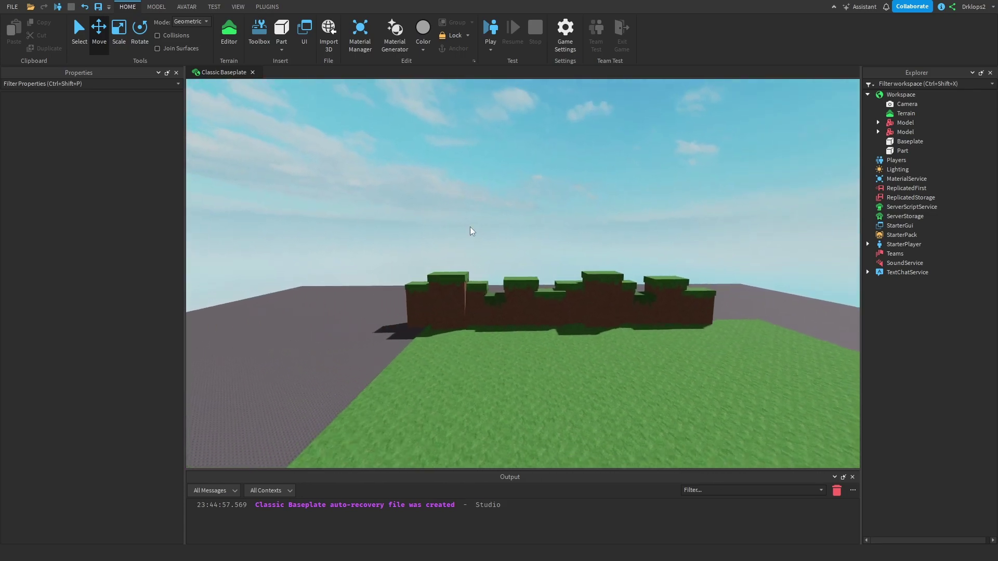
{"action": "left_click_drag", "start_coordinate": [335, 224], "coordinate": [735, 327]}
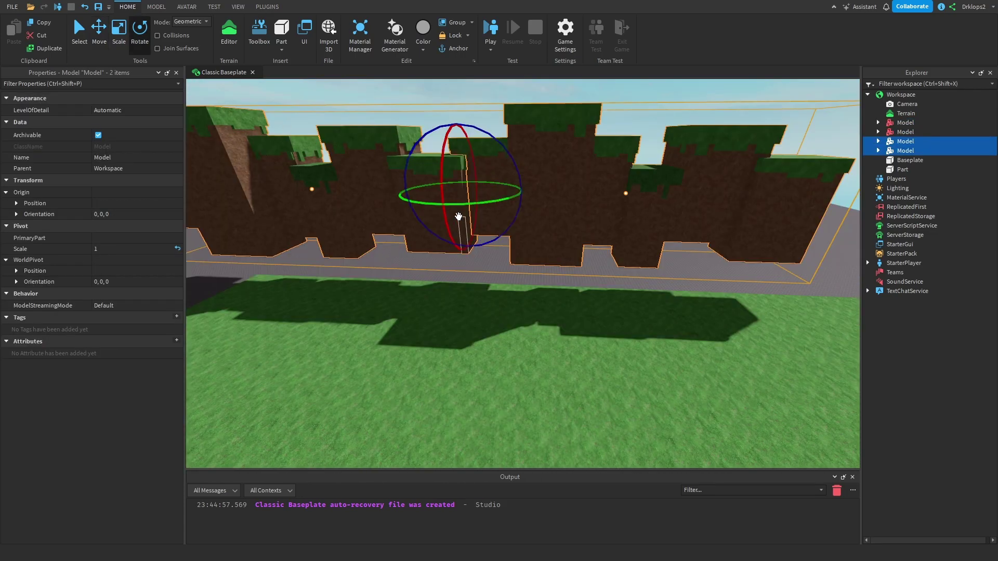
{"action": "left_click_drag", "start_coordinate": [520, 193], "coordinate": [517, 160]}
{"action": "left_click", "coordinate": [99, 31]}
{"action": "mouse_move", "coordinate": [466, 244]}
{"action": "left_mouse_down"}
{"action": "mouse_move", "coordinate": [474, 223]}
{"action": "mouse_move", "coordinate": [479, 232]}
{"action": "left_mouse_up"}
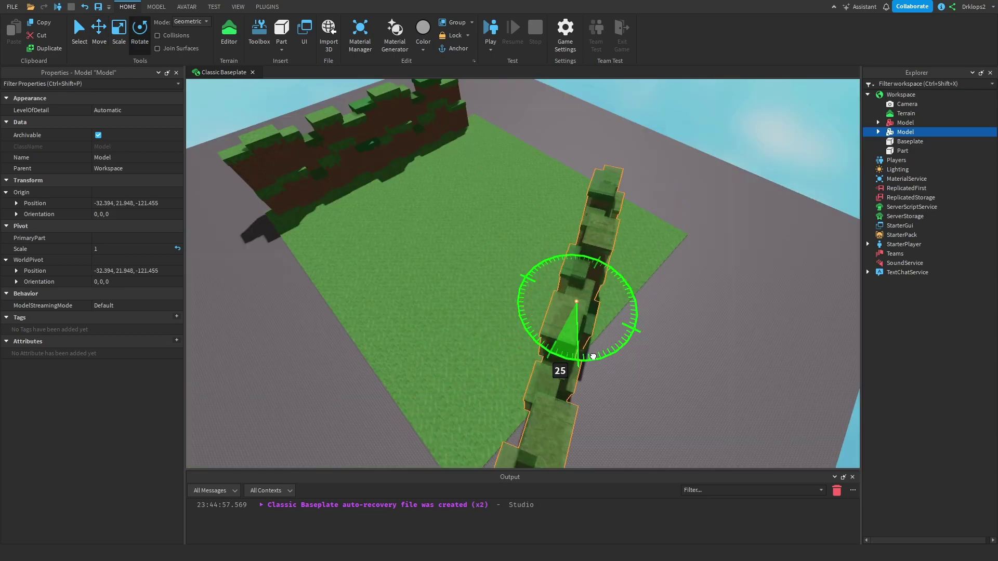
Step: Rotate another wall section, put all 115 wall pieces in a folder, and make the plate Brown
{"action": "left_click_drag", "start_coordinate": [562, 395], "coordinate": [600, 249]}
{"action": "left_click", "coordinate": [733, 343]}
{"action": "mouse_move", "coordinate": [733, 343]}
{"action": "right_mouse_down"}
{"action": "mouse_move", "coordinate": [717, 335]}
{"action": "mouse_move", "coordinate": [735, 338]}
{"action": "right_mouse_up"}
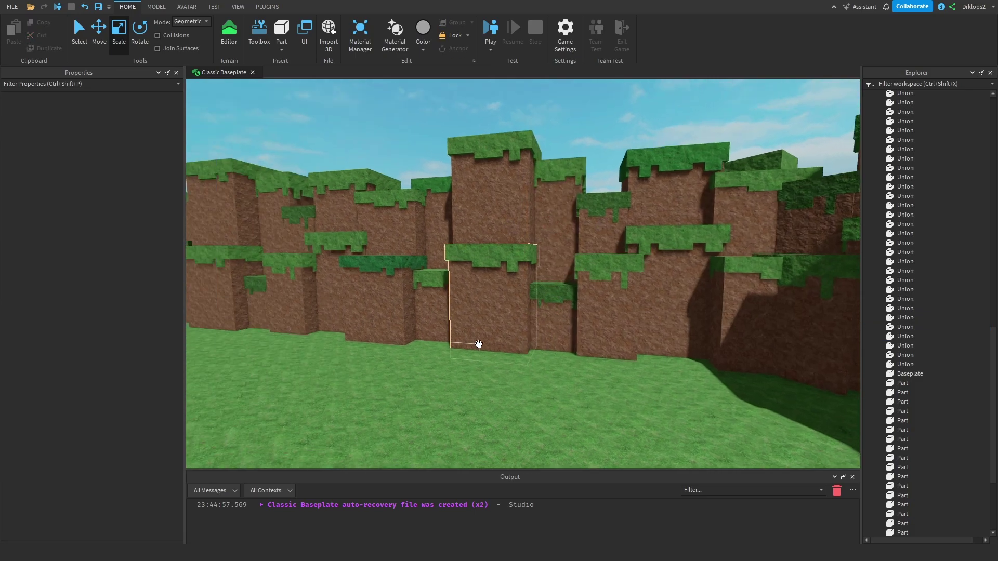
{"action": "scroll", "coordinate": [479, 345], "scroll_direction": "up", "scroll_amount": 10}
{"action": "scroll", "coordinate": [479, 345], "scroll_direction": "down", "scroll_amount": 10}
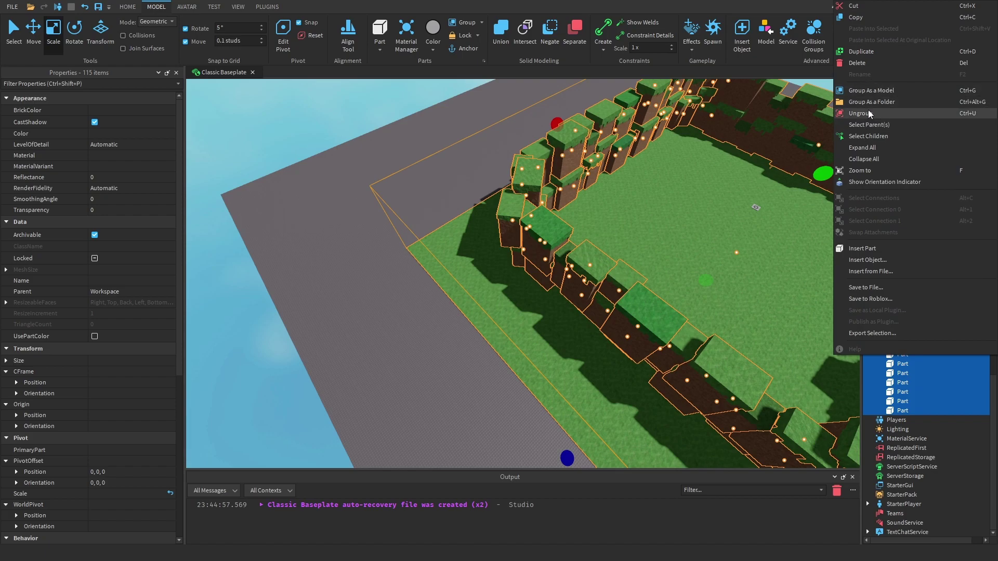
{"action": "left_click", "coordinate": [872, 102]}
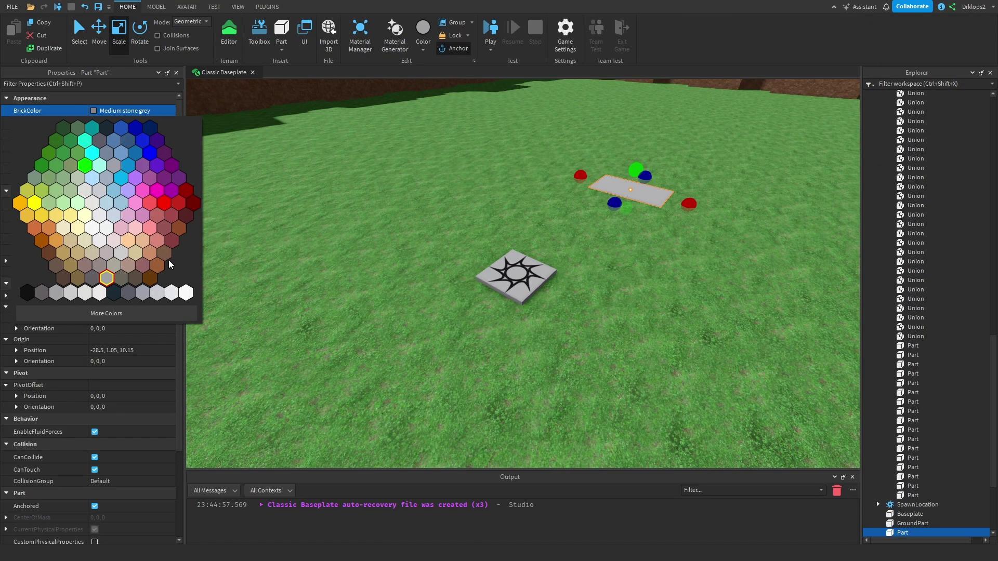
{"action": "left_click", "coordinate": [169, 260]}
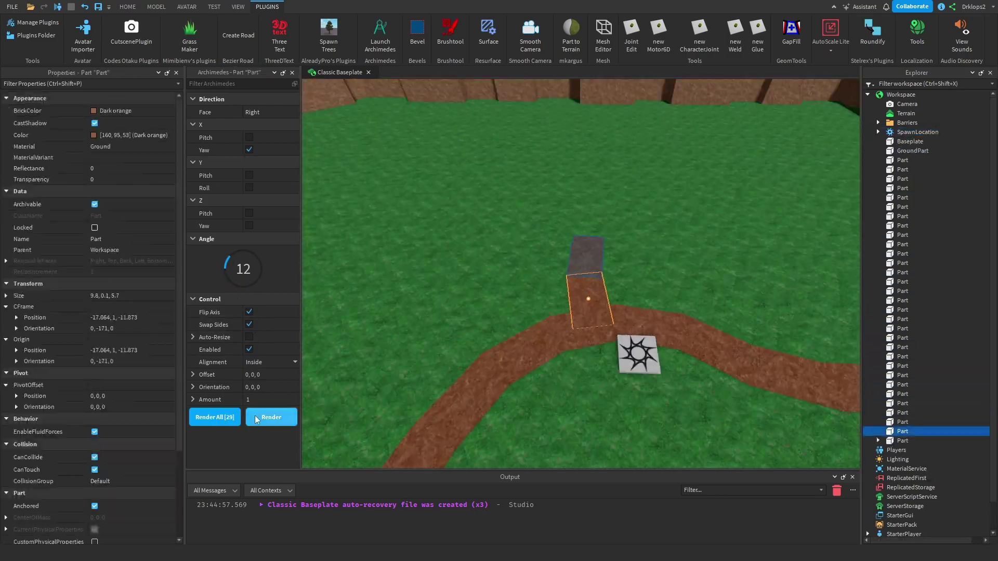
Step: Adjust the Archimedes curve settings for the dirt path segments
{"action": "left_click", "coordinate": [249, 312]}
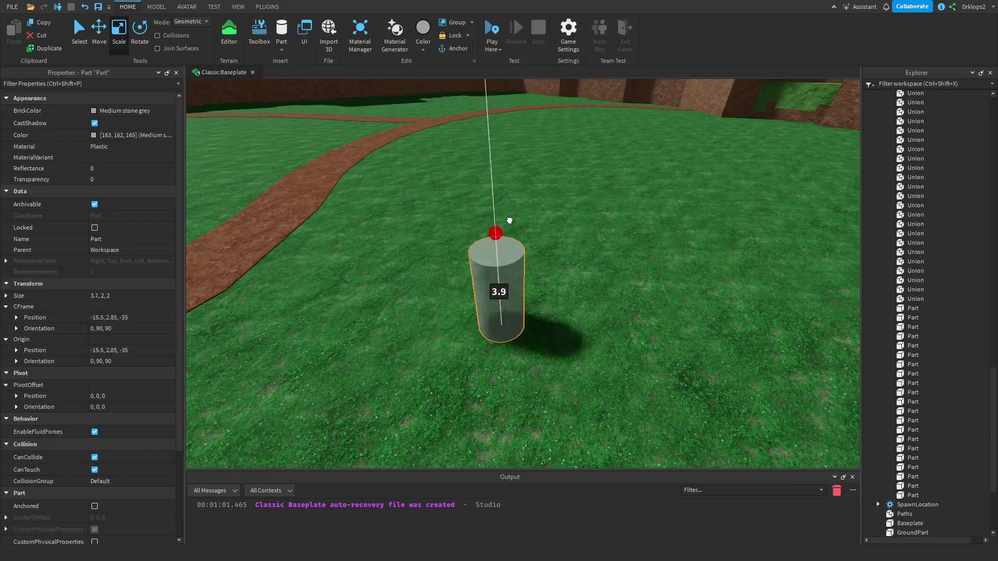
Step: Stretch the cylinder into a tall Rust-coloured wooden trunk
{"action": "left_click_drag", "start_coordinate": [508, 218], "coordinate": [508, 205]}
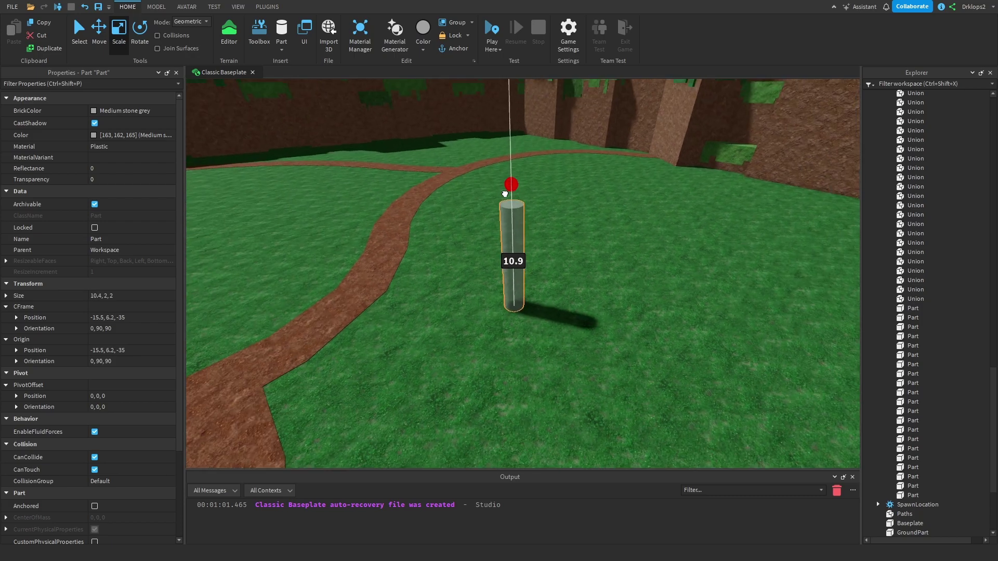
{"action": "left_click_drag", "start_coordinate": [508, 191], "coordinate": [504, 120]}
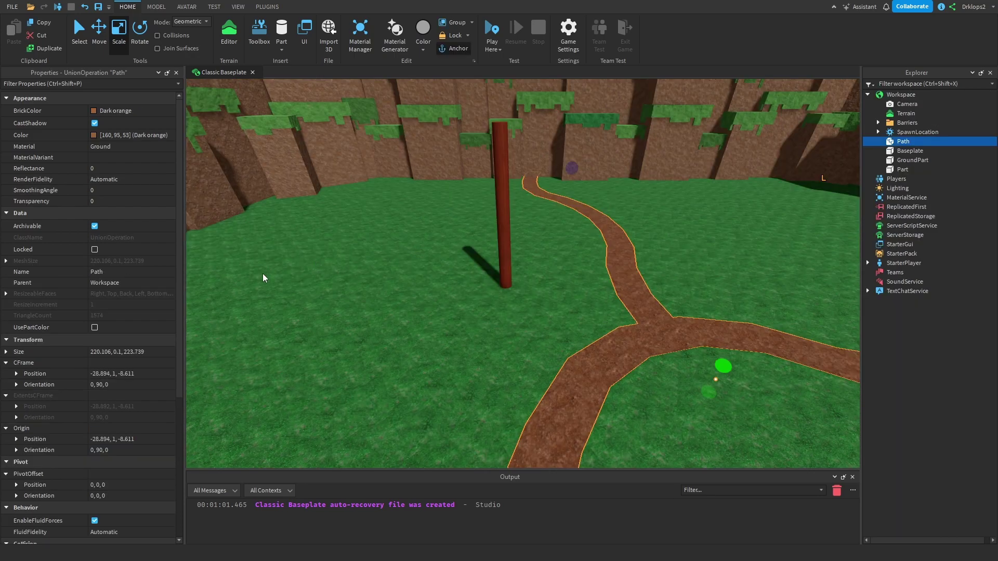
{"action": "left_click", "coordinate": [338, 276]}
{"action": "scroll", "coordinate": [619, 218], "scroll_direction": "up", "scroll_amount": 3}
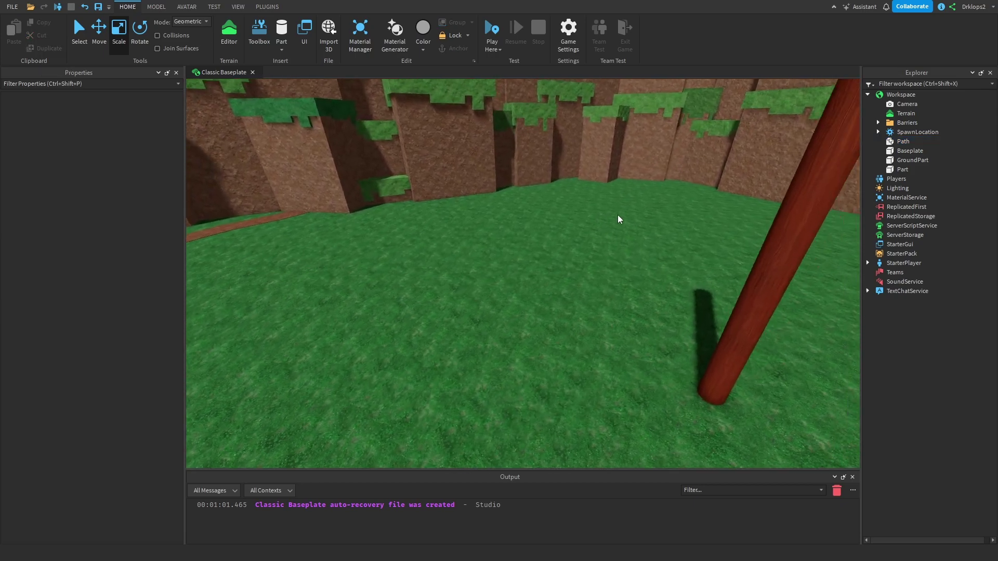
{"action": "right_click_drag", "start_coordinate": [619, 217], "coordinate": [606, 240]}
{"action": "left_click", "coordinate": [575, 245]}
{"action": "scroll", "coordinate": [705, 273], "scroll_direction": "up", "scroll_amount": 1}
{"action": "scroll", "coordinate": [704, 273], "scroll_direction": "down", "scroll_amount": 5}
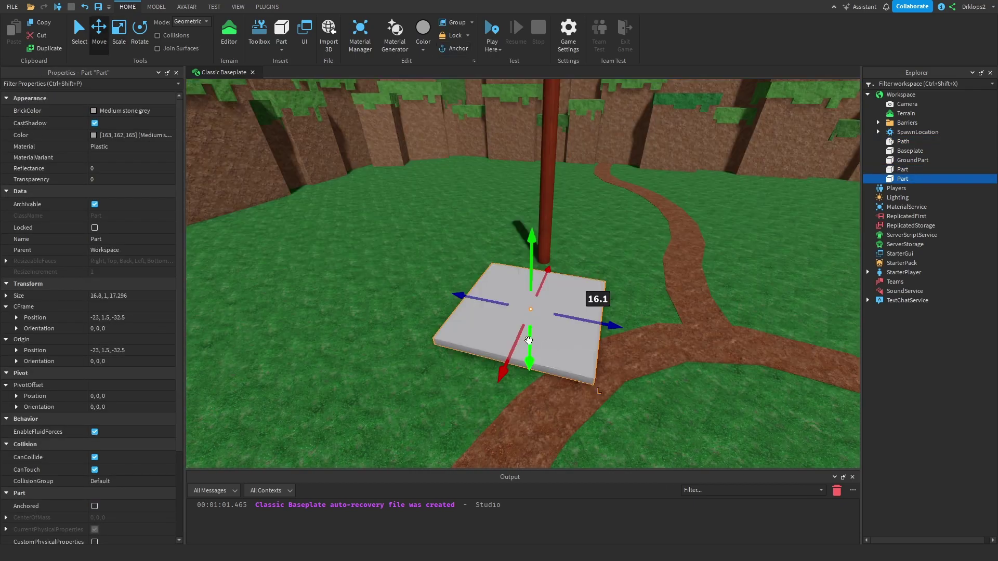
Step: Slide the grey 14.2×1×16.296 plate onto the trunk
{"action": "left_click_drag", "start_coordinate": [486, 359], "coordinate": [546, 276]}
{"action": "scroll", "coordinate": [515, 406], "scroll_direction": "up", "scroll_amount": 5}
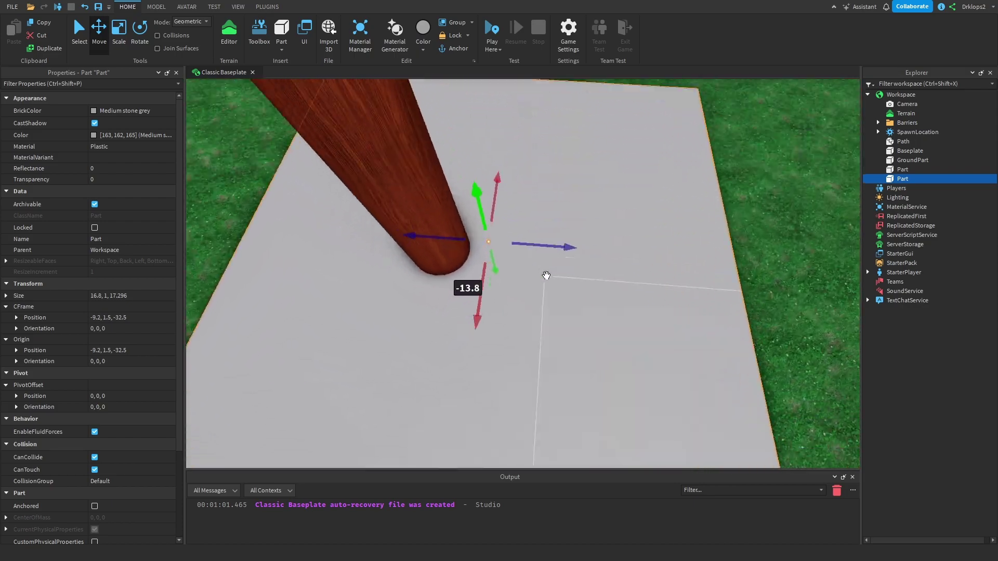
{"action": "scroll", "coordinate": [547, 276], "scroll_direction": "down", "scroll_amount": 5}
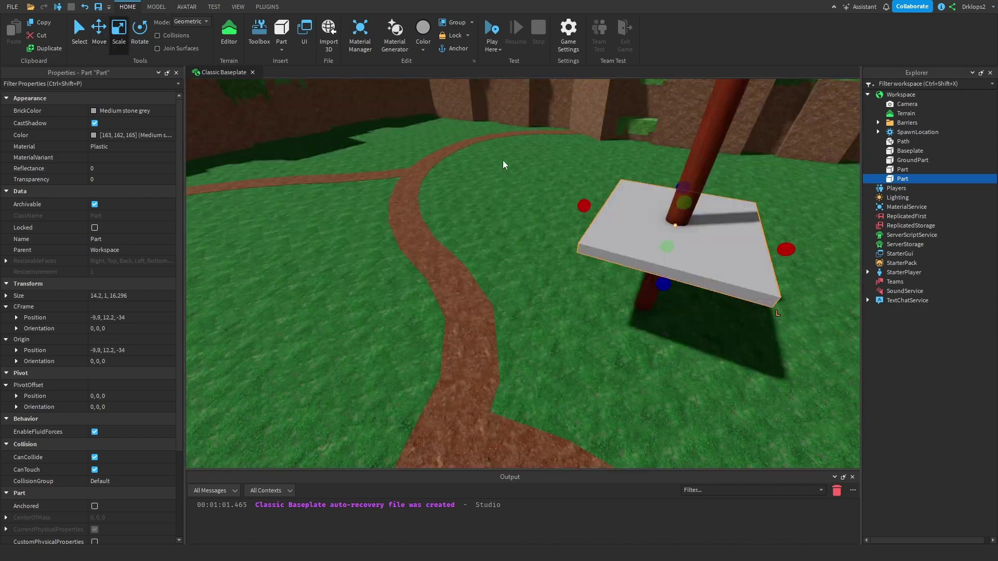
Step: Tilt, resize and recolour the leaf slab Parsley green for the pine layers
{"action": "key", "text": "ctrl+4"}
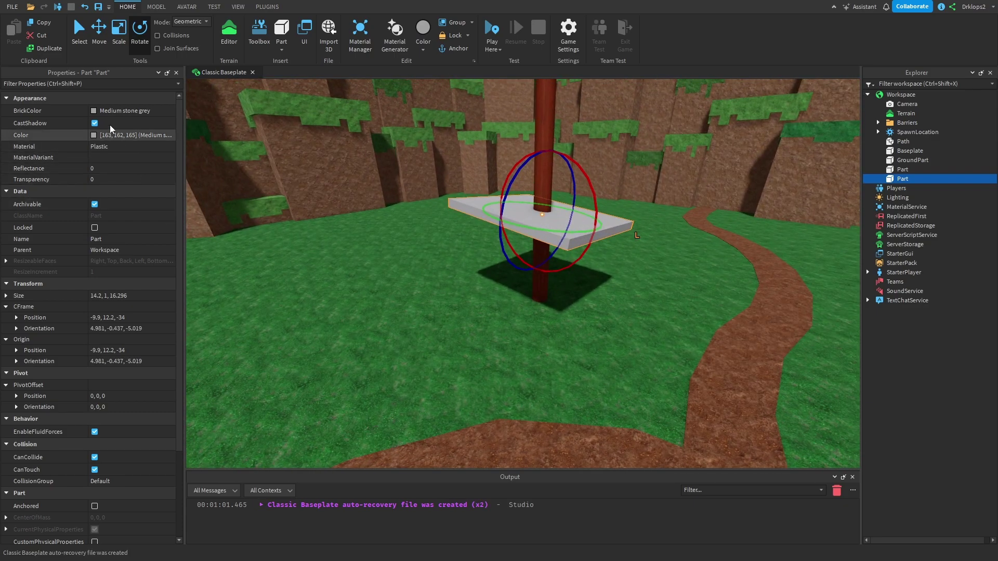
{"action": "left_click", "coordinate": [93, 135]}
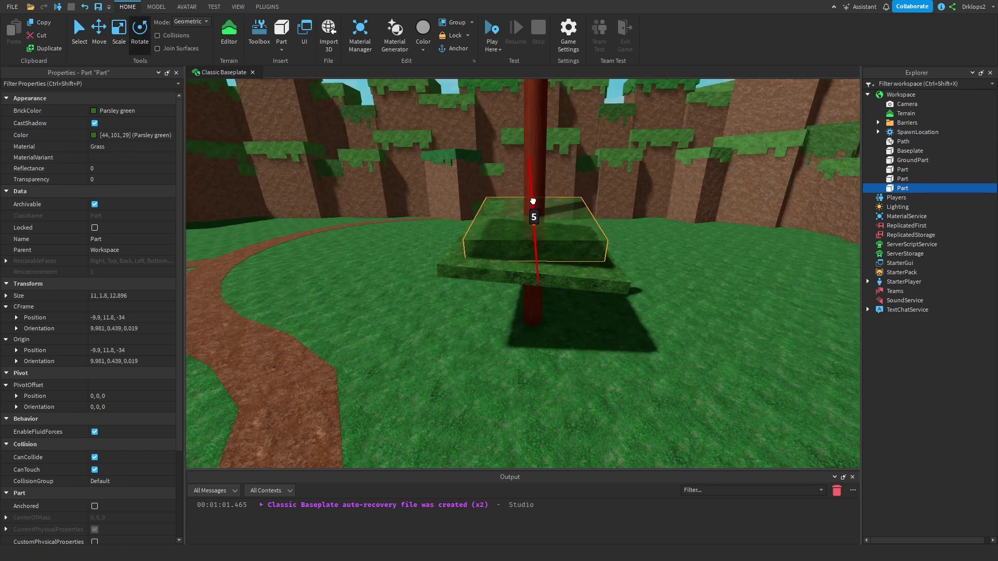
{"action": "key", "text": "ctrl+2"}
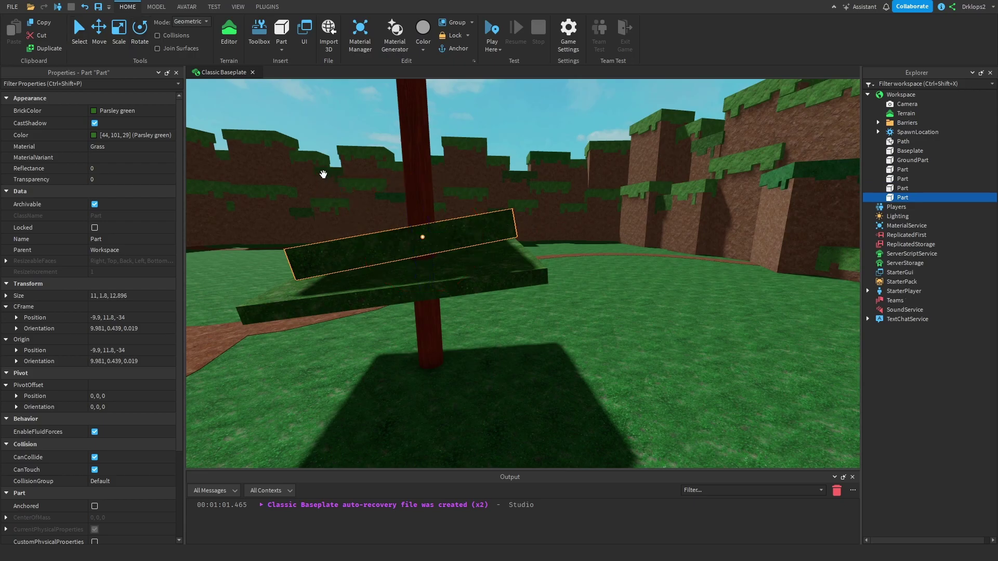
{"action": "key", "text": "ctrl+4"}
{"action": "key", "text": "ctrl+3"}
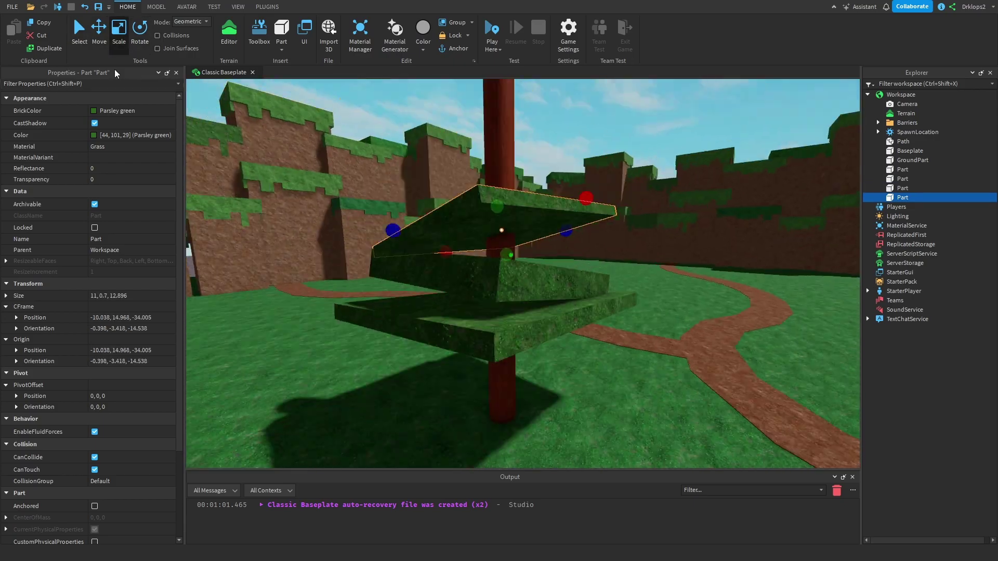
{"action": "key", "text": "ctrl+4"}
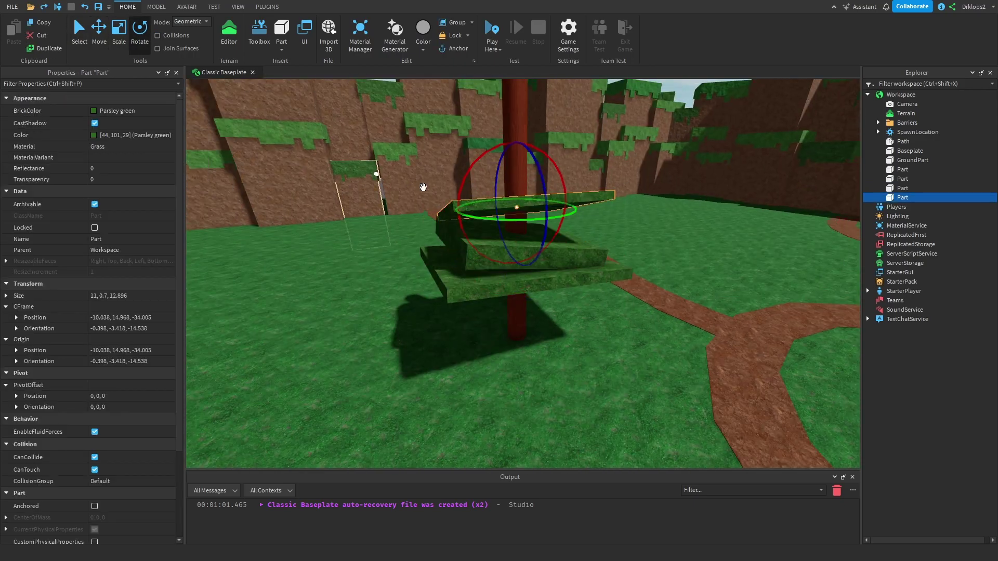
{"action": "key", "text": "ctrl+3"}
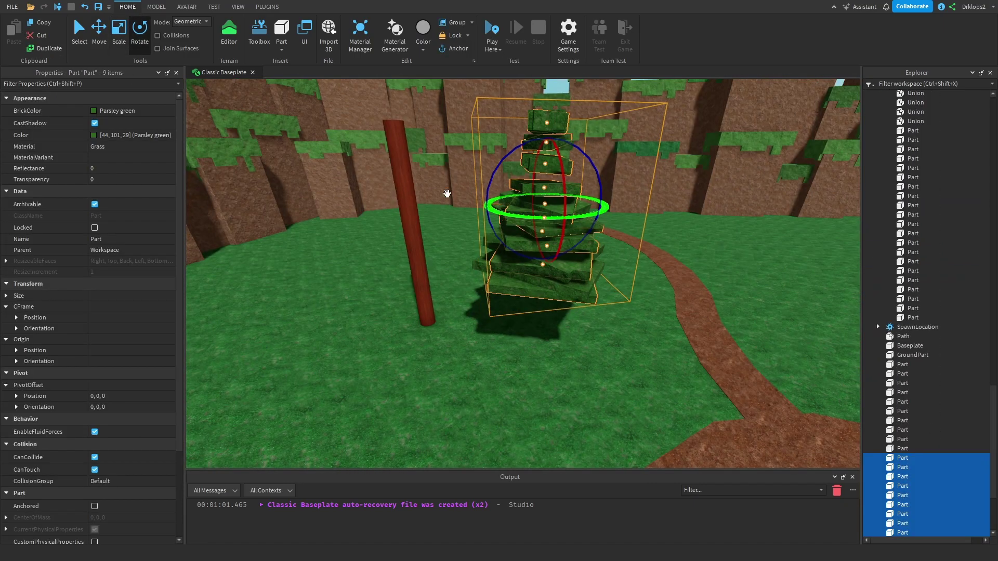
Step: Raise the nine foliage layers by 1 stud
{"action": "key", "text": "ctrl+2"}
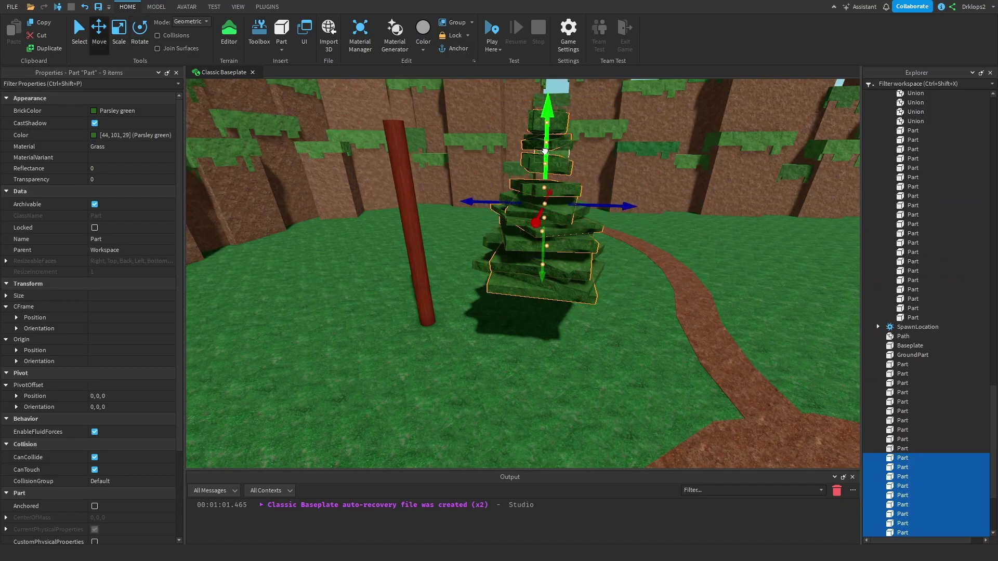
{"action": "left_click_drag", "start_coordinate": [545, 150], "coordinate": [546, 142]}
{"action": "left_click", "coordinate": [484, 314]}
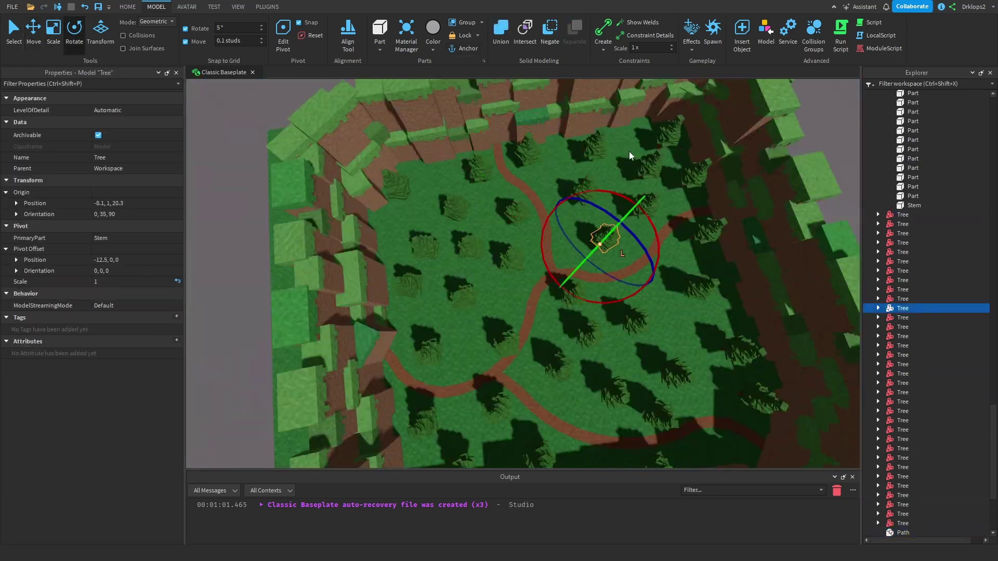
Step: Turn and resize several tree copies, then select the new grey 4.8×3.7×4.8 block
{"action": "left_click", "coordinate": [726, 395]}
{"action": "left_click", "coordinate": [478, 251]}
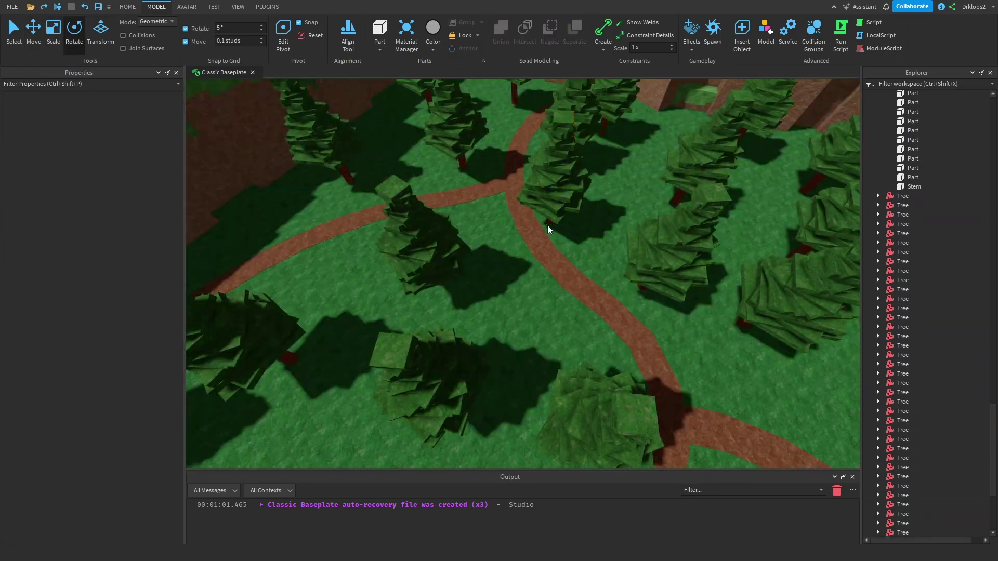
{"action": "key", "text": "ctrl+3"}
{"action": "left_click", "coordinate": [389, 254]}
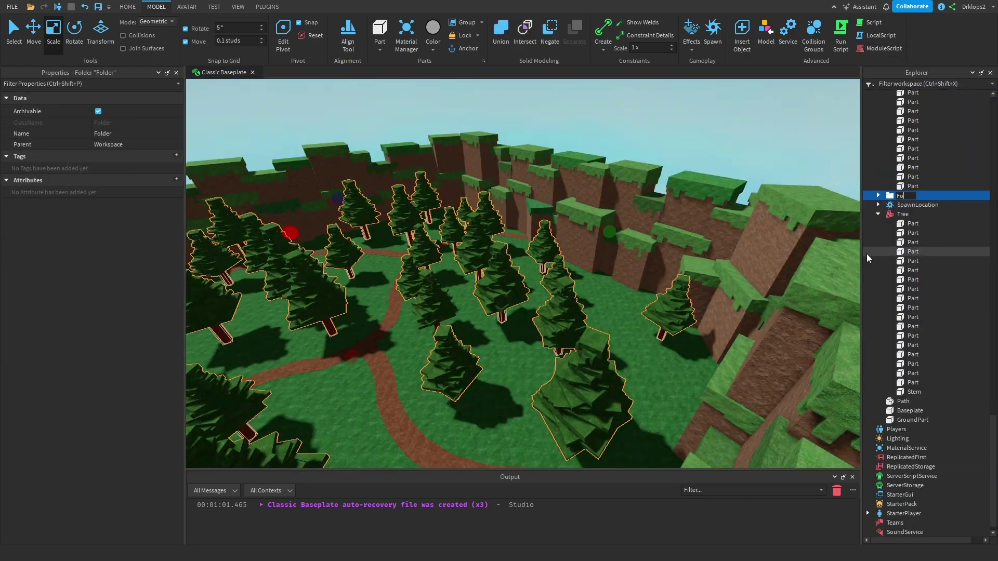
{"action": "left_click", "coordinate": [527, 244]}
Step: Place the grey block in the rock cluster and tilt a rock block 20° on two axes
{"action": "right_click_drag", "start_coordinate": [526, 244], "coordinate": [552, 232]}
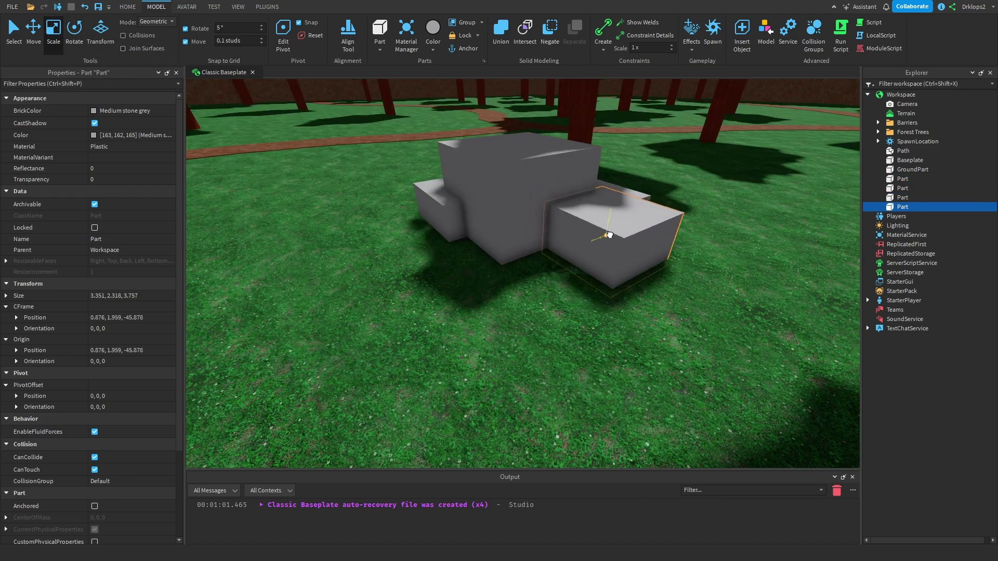
{"action": "left_click_drag", "start_coordinate": [606, 229], "coordinate": [640, 237]}
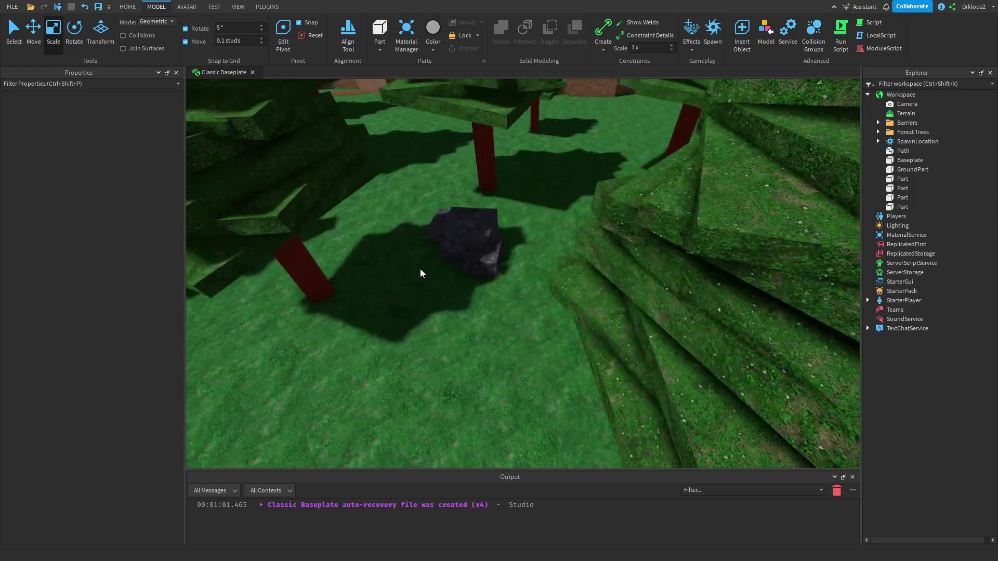
{"action": "left_click", "coordinate": [597, 322]}
{"action": "key", "text": "ctrl+2"}
{"action": "scroll", "coordinate": [613, 334], "scroll_direction": "up", "scroll_amount": 3}
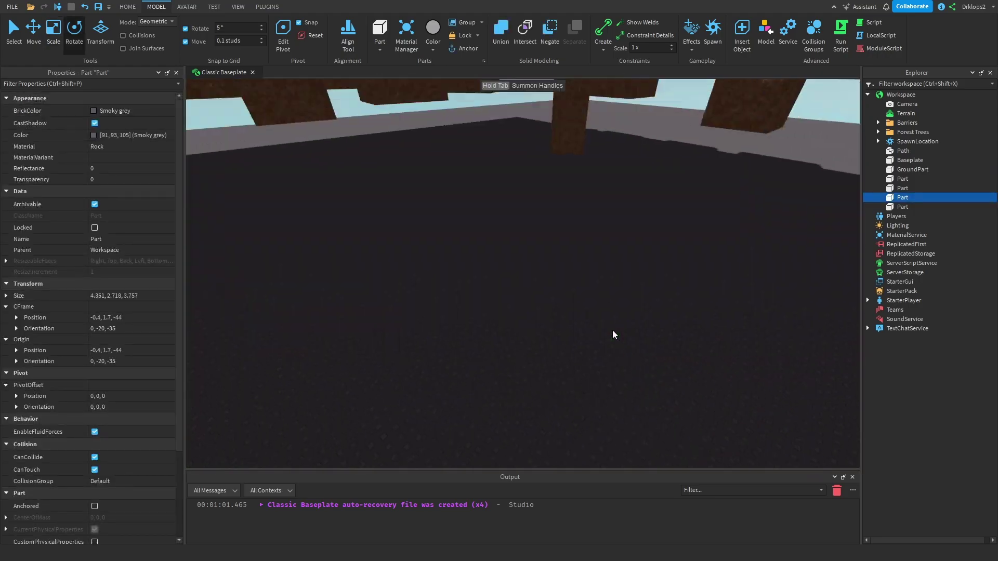
{"action": "scroll", "coordinate": [613, 334], "scroll_direction": "down", "scroll_amount": 10}
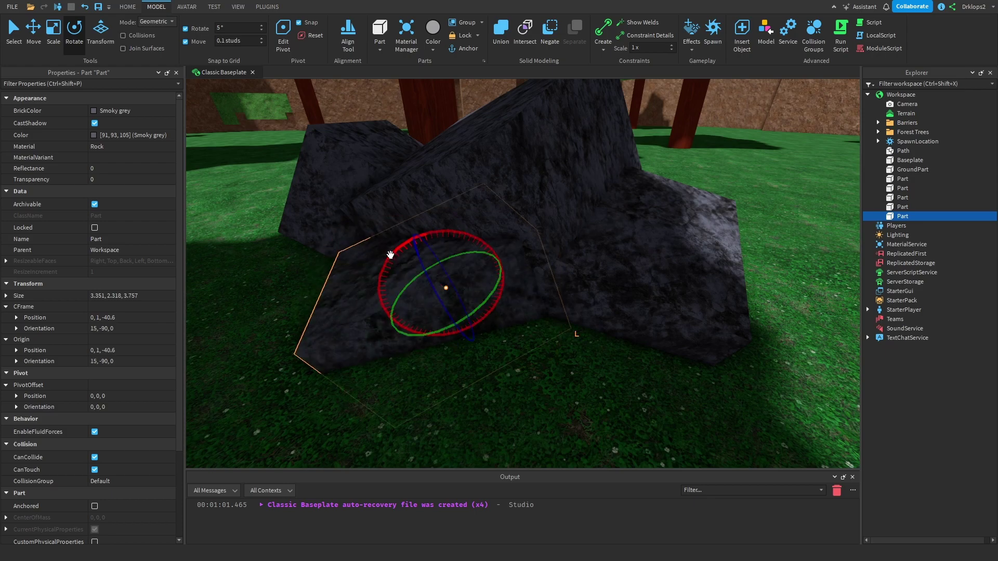
{"action": "left_click_drag", "start_coordinate": [446, 273], "coordinate": [452, 285]}
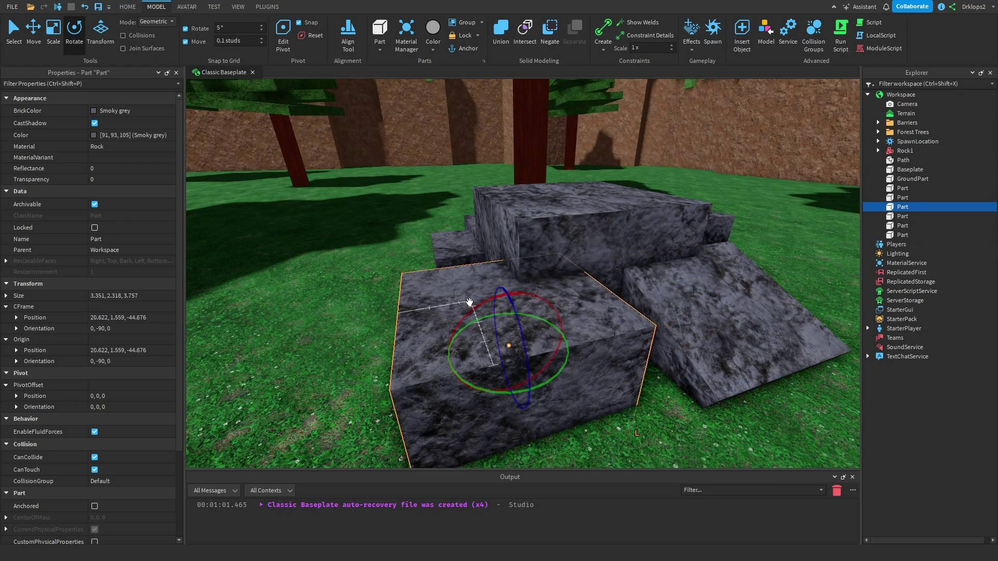
{"action": "left_click_drag", "start_coordinate": [469, 302], "coordinate": [514, 350]}
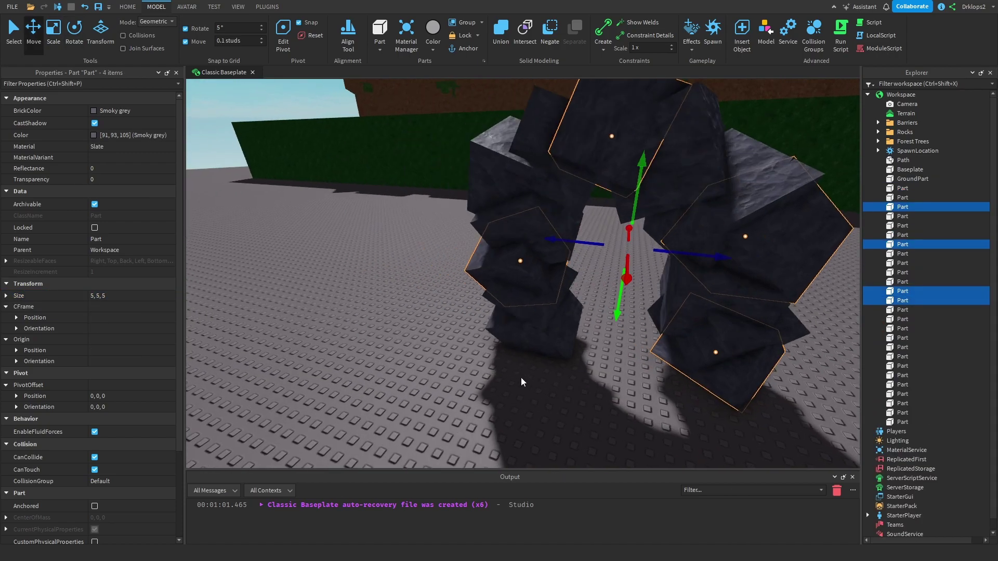
Step: Darken the slate blocks' colour and lift the cave model into the cliff wall
{"action": "left_click", "coordinate": [93, 135]}
{"action": "left_click_drag", "start_coordinate": [621, 252], "coordinate": [618, 241]}
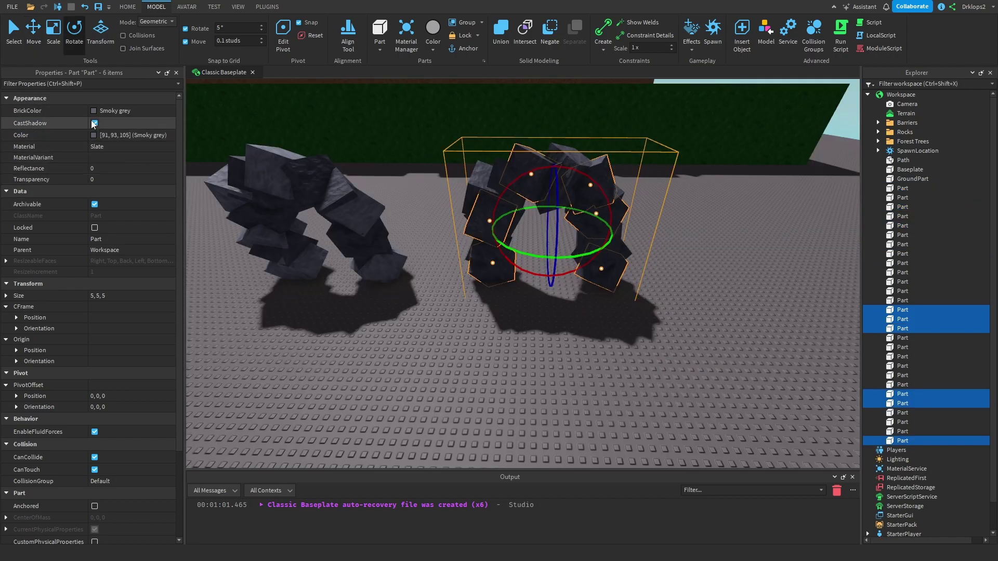
{"action": "left_click", "coordinate": [96, 136]}
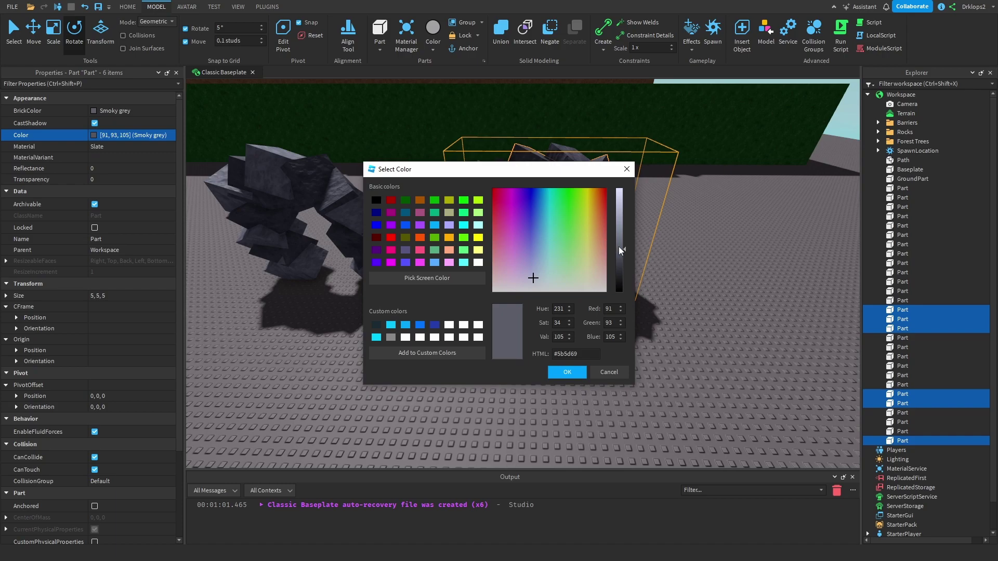
{"action": "left_click_drag", "start_coordinate": [618, 251], "coordinate": [620, 237]}
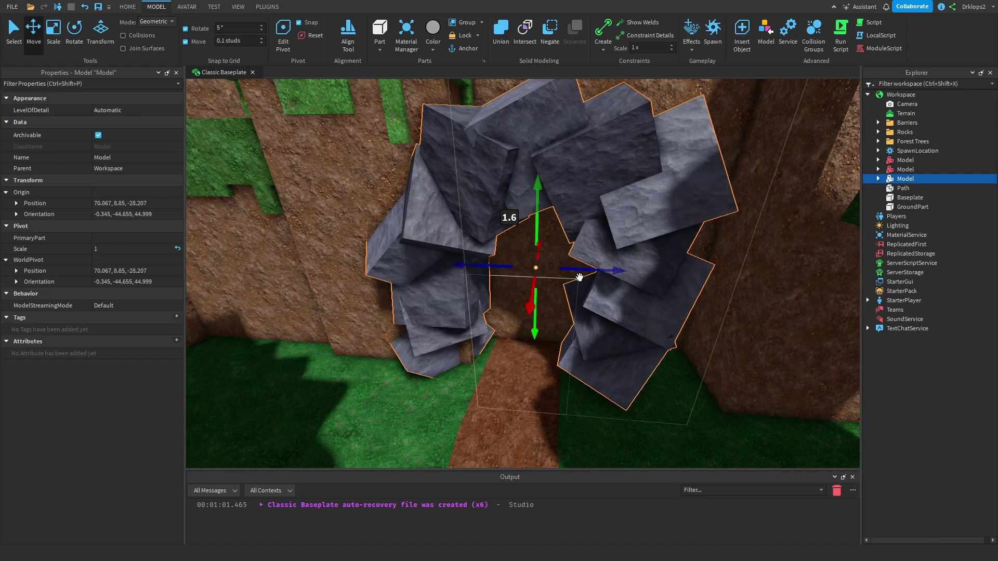
{"action": "left_click_drag", "start_coordinate": [580, 277], "coordinate": [608, 272]}
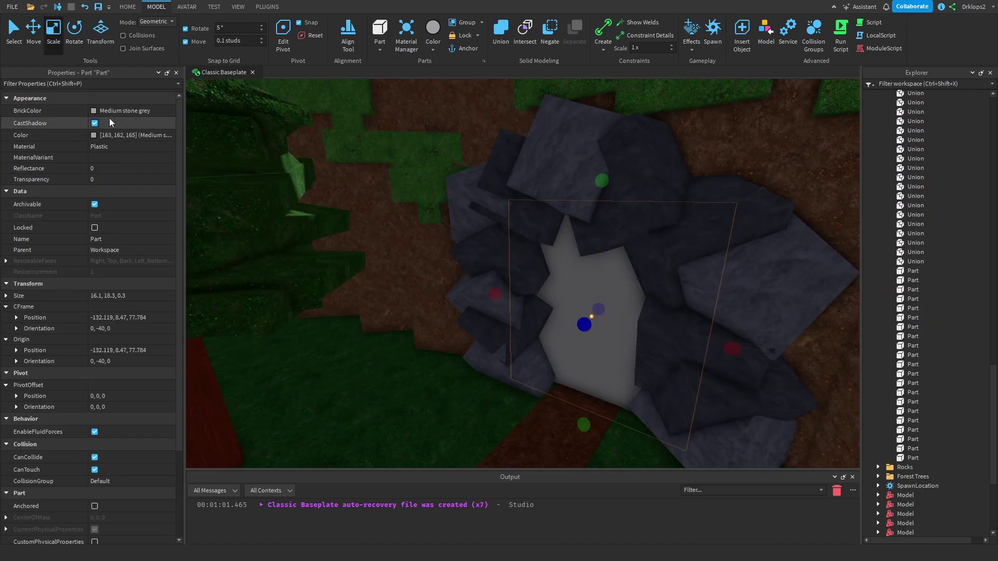
{"action": "left_click", "coordinate": [94, 111]}
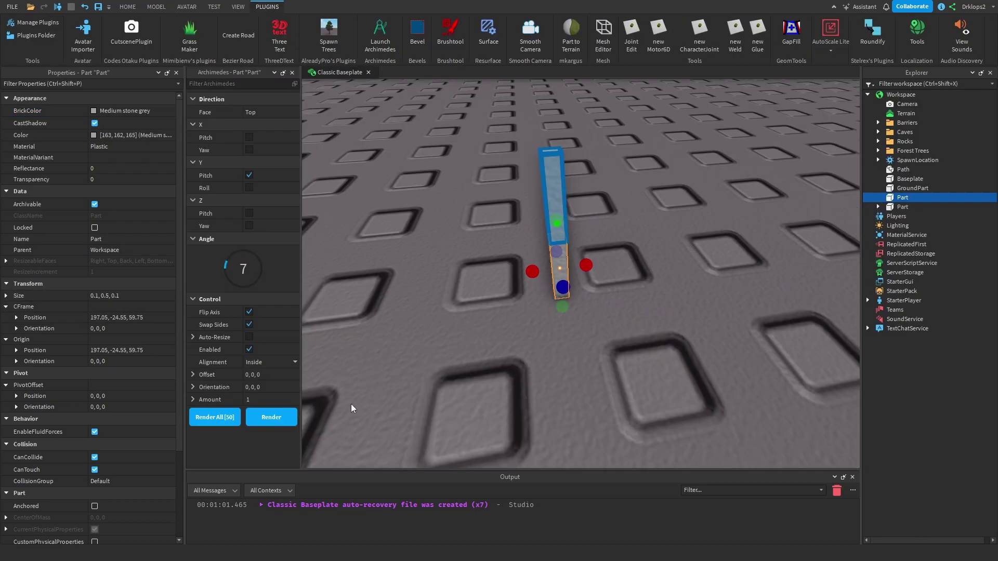
Step: Add another curved grass-blade segment and spread the grass clump copies across the ground
{"action": "left_click", "coordinate": [271, 417]}
{"action": "scroll", "coordinate": [561, 310], "scroll_direction": "up", "scroll_amount": 5}
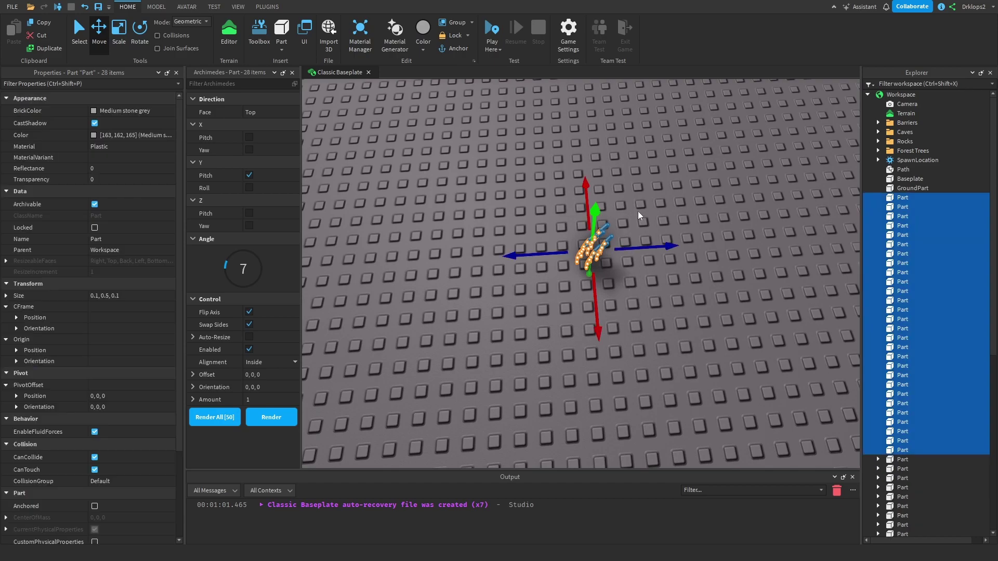
{"action": "left_click_drag", "start_coordinate": [621, 288], "coordinate": [572, 292]}
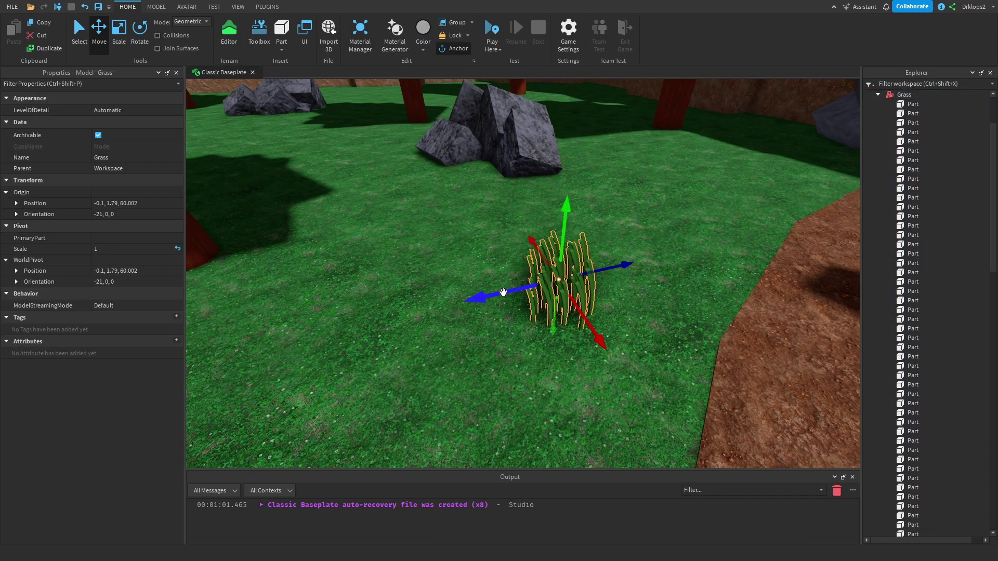
{"action": "left_click_drag", "start_coordinate": [503, 293], "coordinate": [430, 285]}
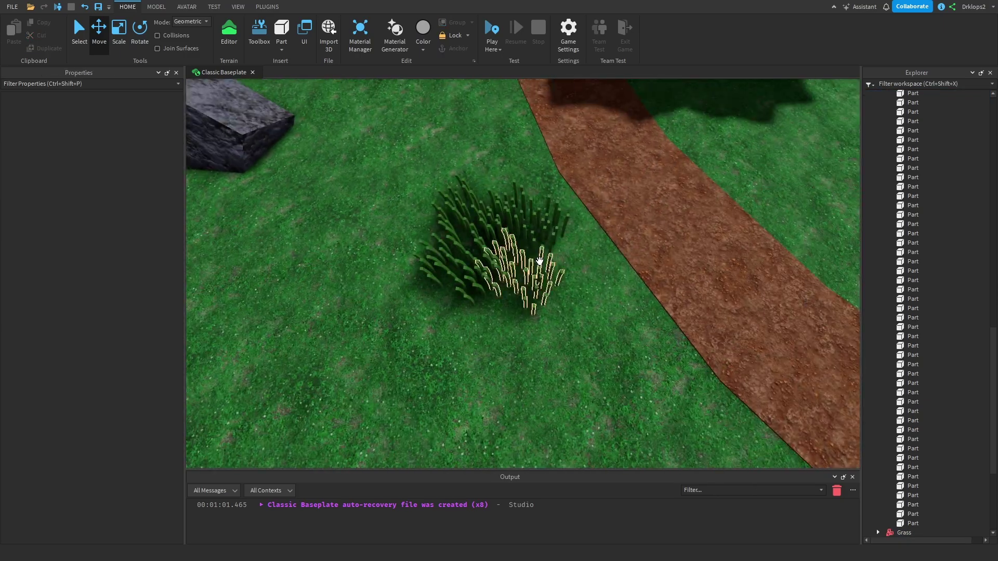
{"action": "left_click_drag", "start_coordinate": [535, 260], "coordinate": [573, 253]}
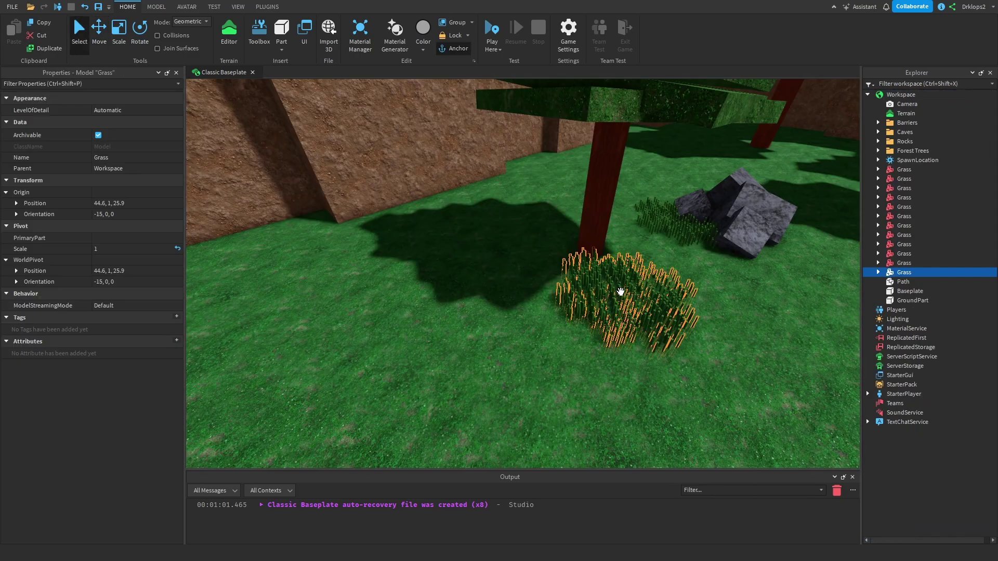
{"action": "left_click_drag", "start_coordinate": [621, 293], "coordinate": [366, 319]}
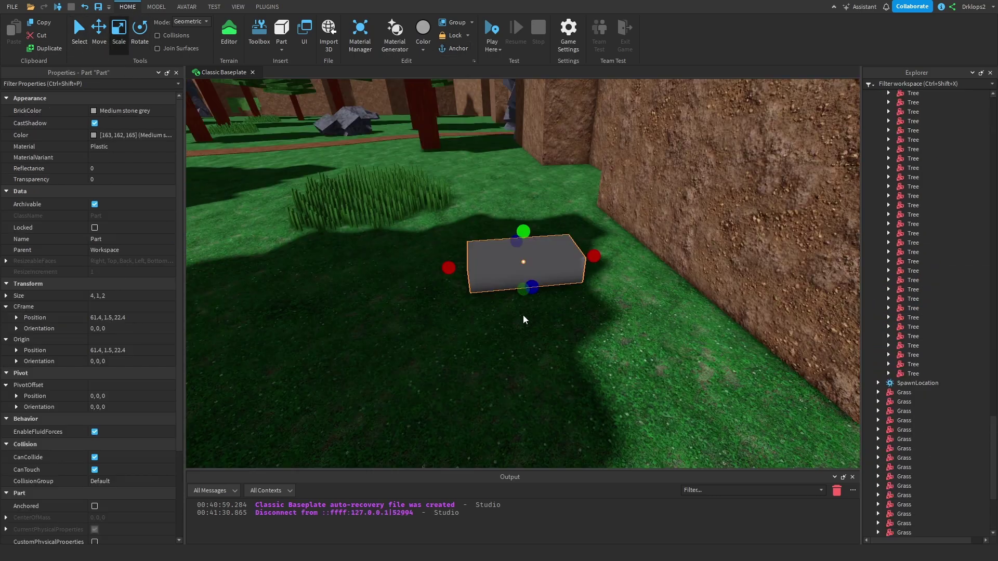
Step: Make the grey block taller, longer and wider to form the river's starting piece
{"action": "left_click_drag", "start_coordinate": [525, 315], "coordinate": [520, 312]}
{"action": "left_click_drag", "start_coordinate": [598, 265], "coordinate": [691, 267]}
{"action": "left_click_drag", "start_coordinate": [601, 305], "coordinate": [601, 356]}
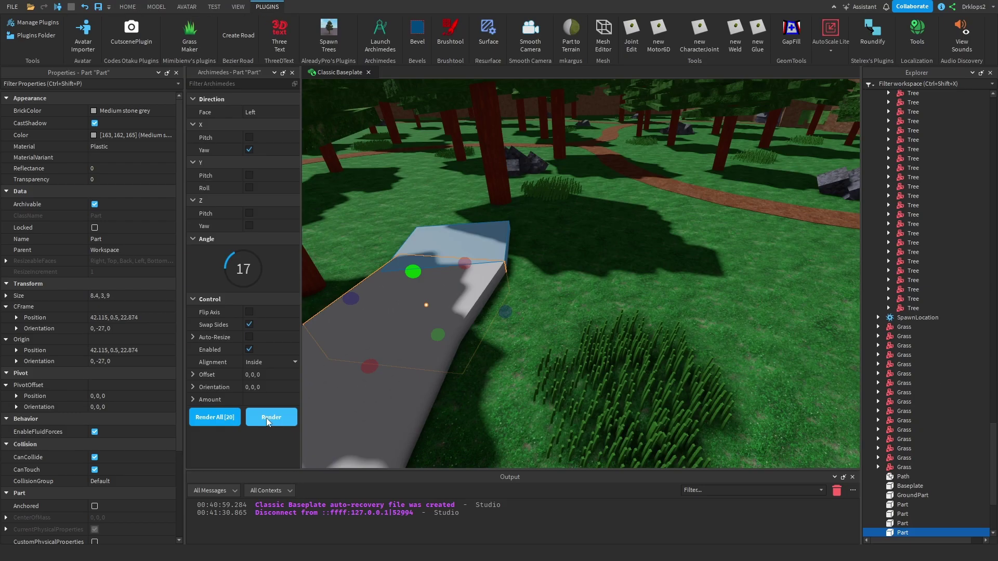
Step: Render a chain of curved segments so the channel follows the path
{"action": "left_click", "coordinate": [266, 418]}
{"action": "left_click", "coordinate": [267, 417]}
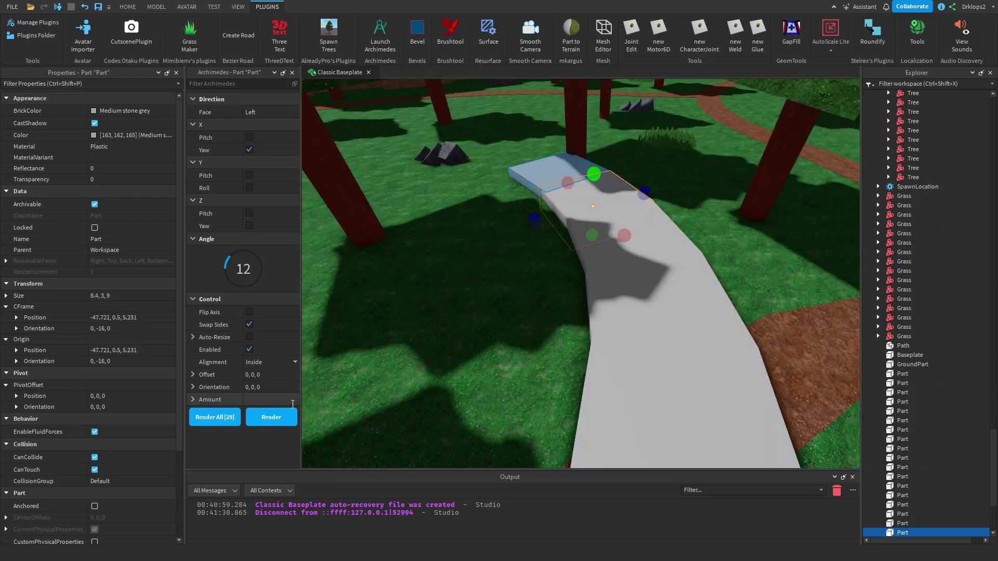
{"action": "left_click", "coordinate": [282, 416]}
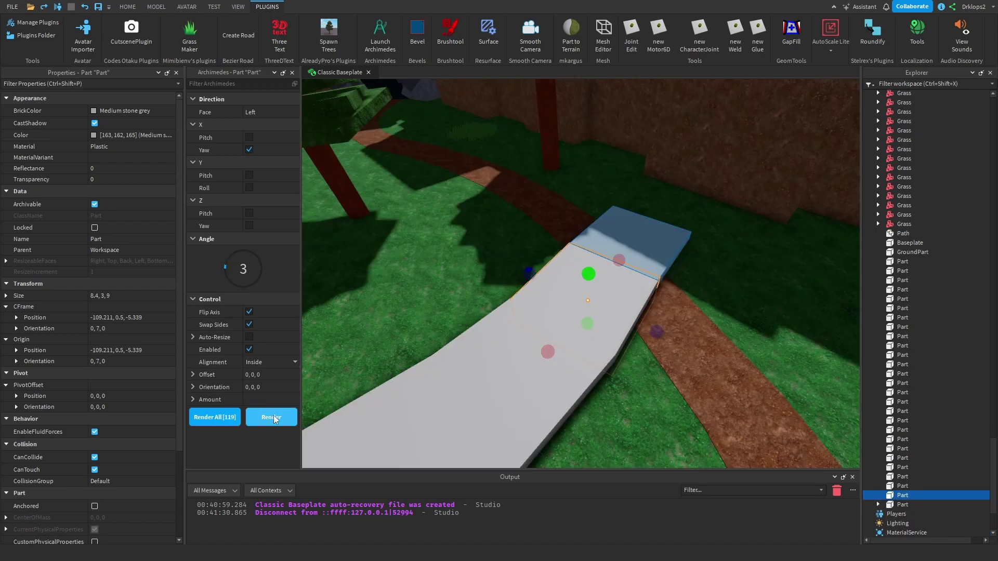
{"action": "left_click", "coordinate": [275, 418]}
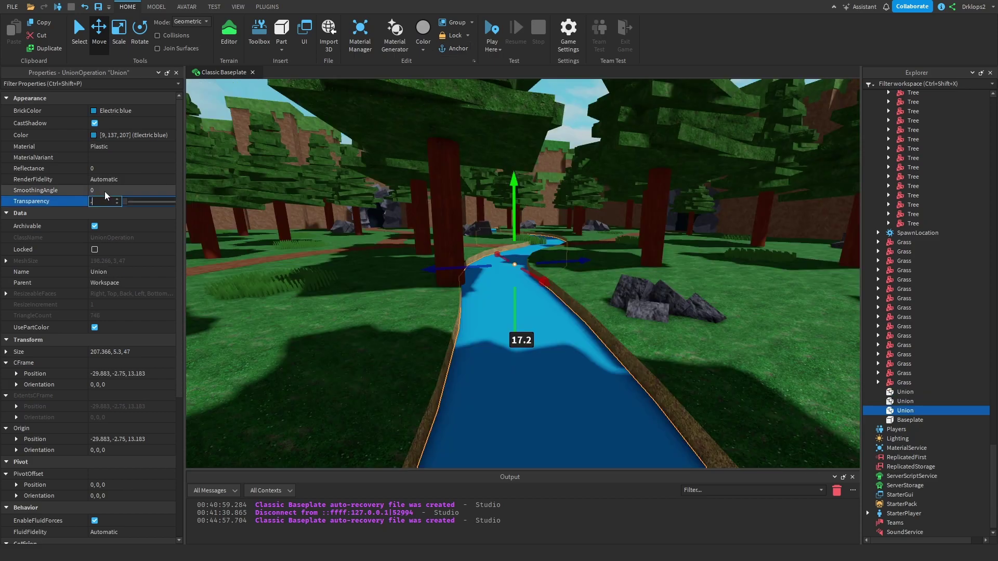
Step: Apply the river's transparency and position a plank across it, rotated 5 degrees
{"action": "key", "text": "Return"}
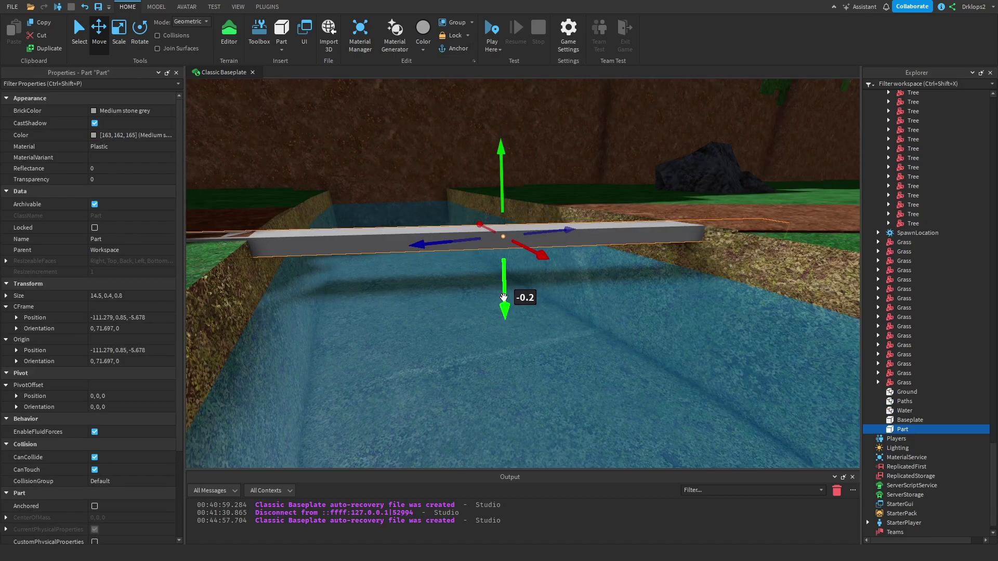
{"action": "left_click_drag", "start_coordinate": [523, 290], "coordinate": [504, 299]}
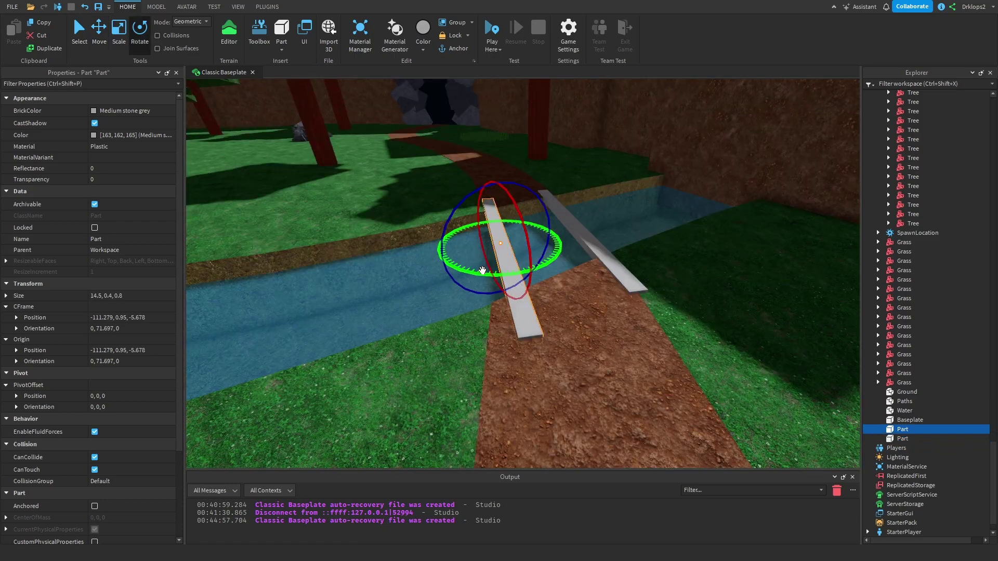
{"action": "left_click_drag", "start_coordinate": [452, 270], "coordinate": [468, 281]}
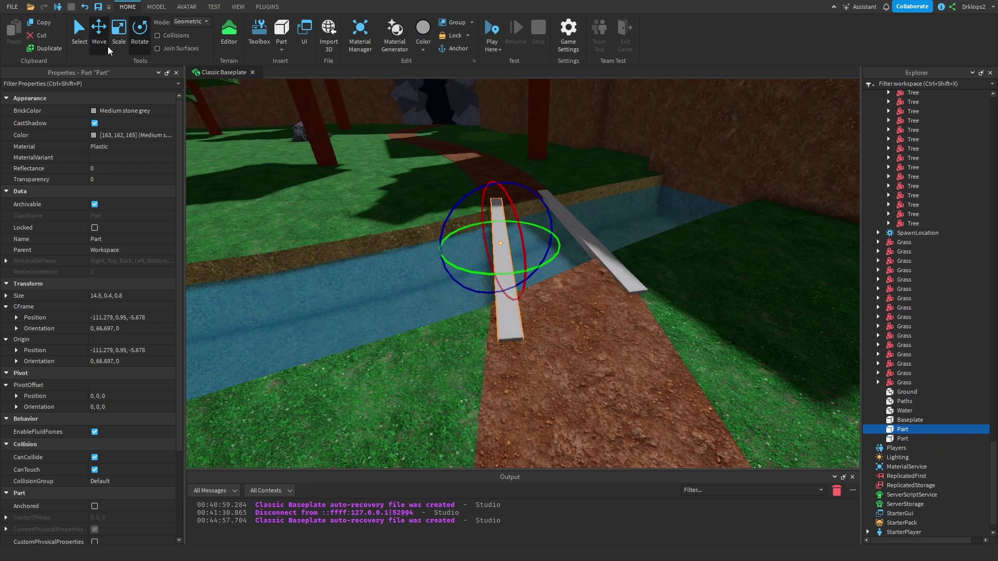
{"action": "key", "text": "ctrl+2"}
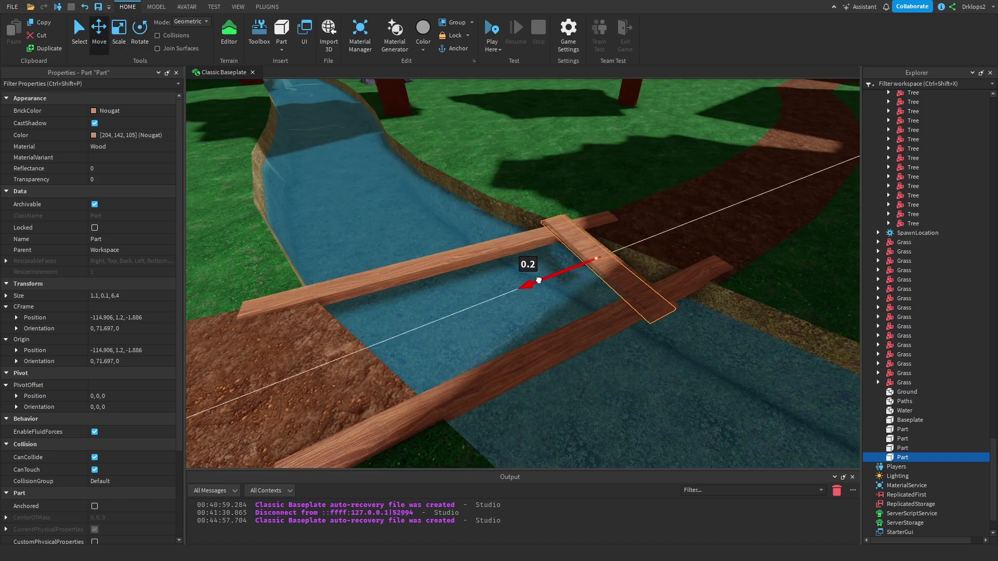
{"action": "left_click_drag", "start_coordinate": [470, 288], "coordinate": [387, 358]}
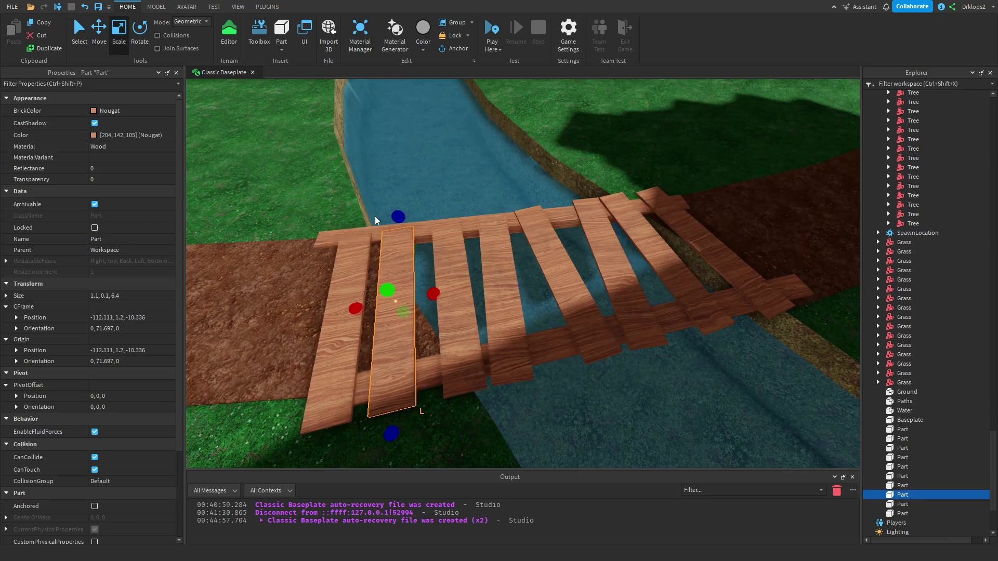
{"action": "left_click_drag", "start_coordinate": [390, 312], "coordinate": [485, 286]}
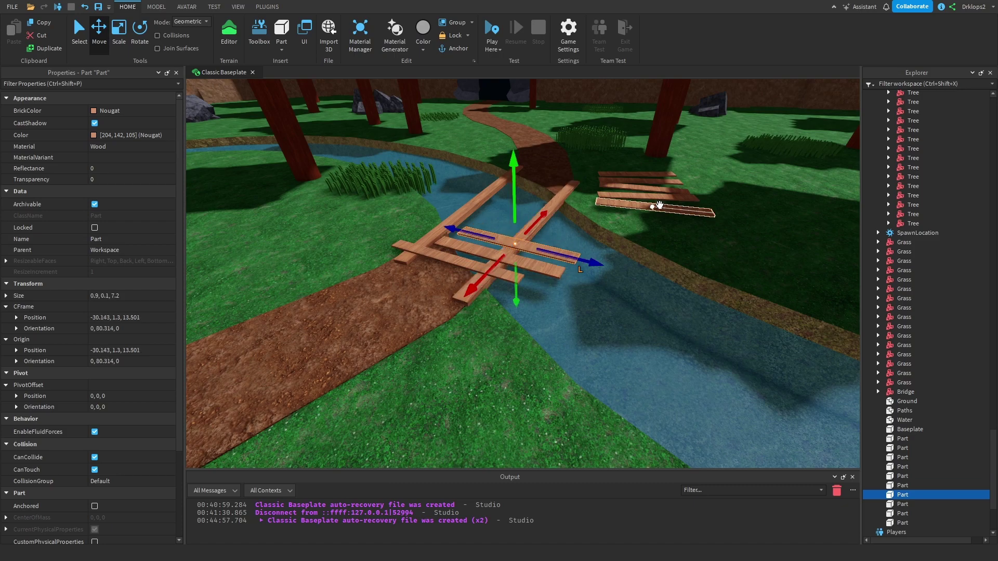
Step: Move another plank onto the bridge and lower ColorCorrection brightness to 0.1
{"action": "left_click_drag", "start_coordinate": [659, 205], "coordinate": [529, 238]}
{"action": "left_click", "coordinate": [666, 199]}
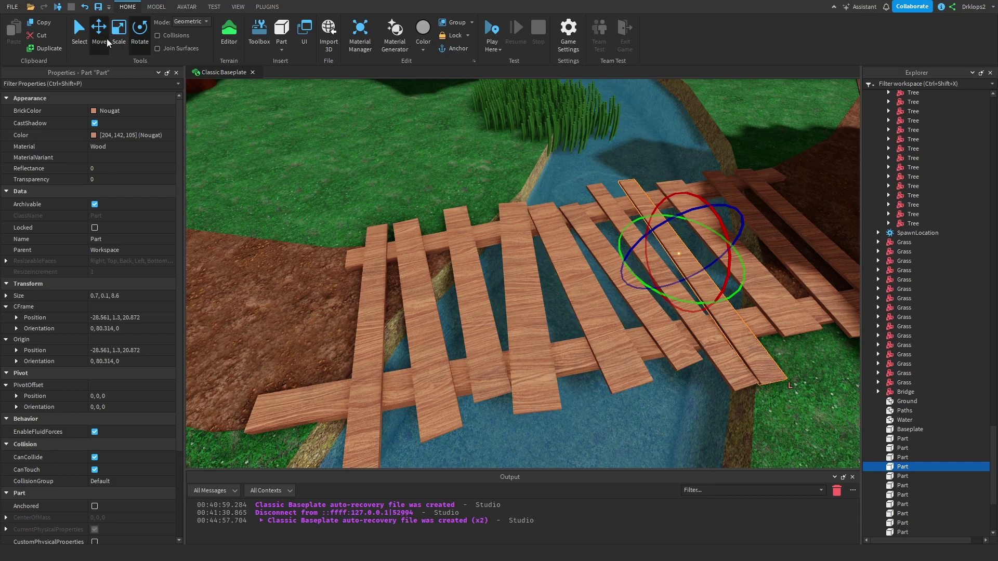
{"action": "left_click", "coordinate": [99, 29]}
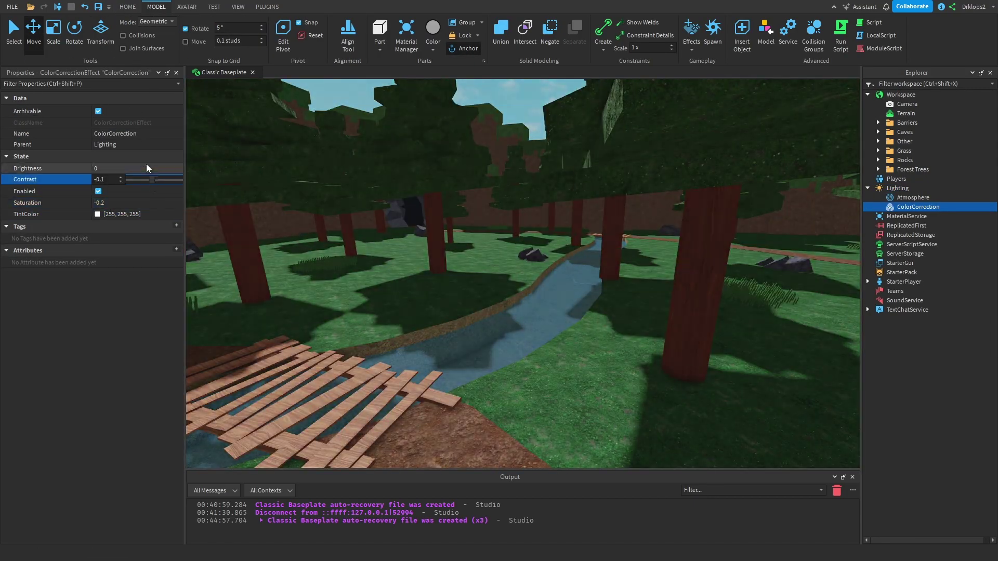
{"action": "left_click_drag", "start_coordinate": [147, 169], "coordinate": [157, 171]}
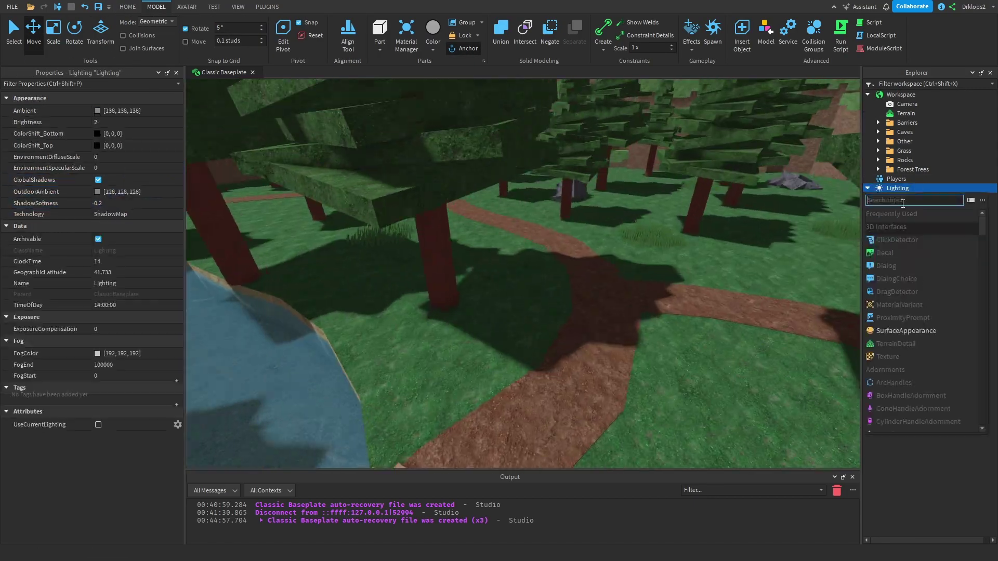